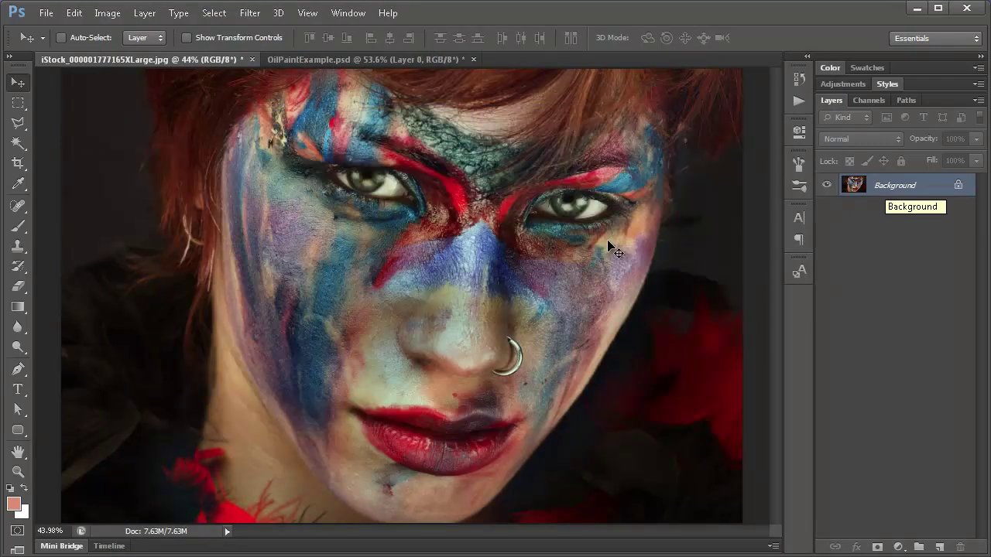
Step: Convert the portrait's Background layer into a smart object named Layer 0
right_click(884, 188)
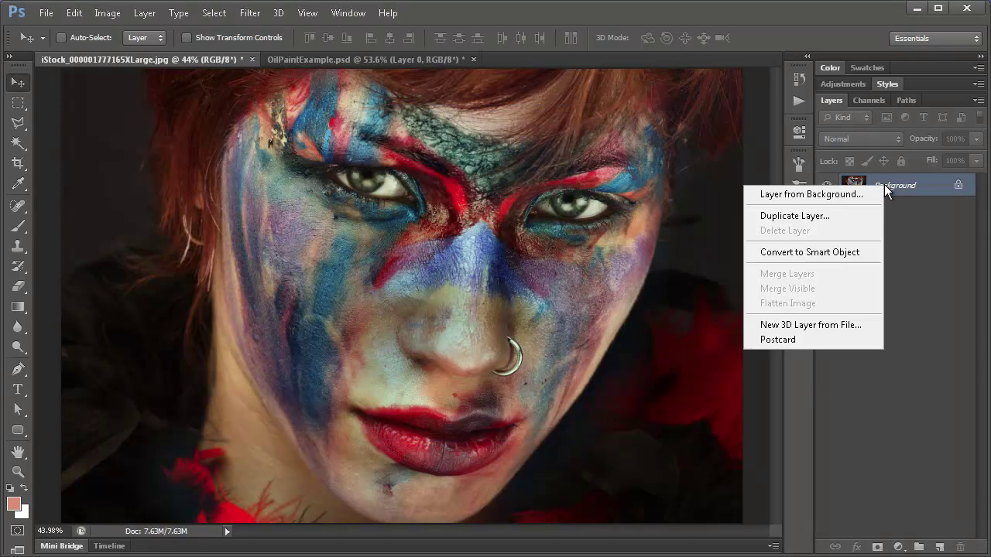
left_click(853, 253)
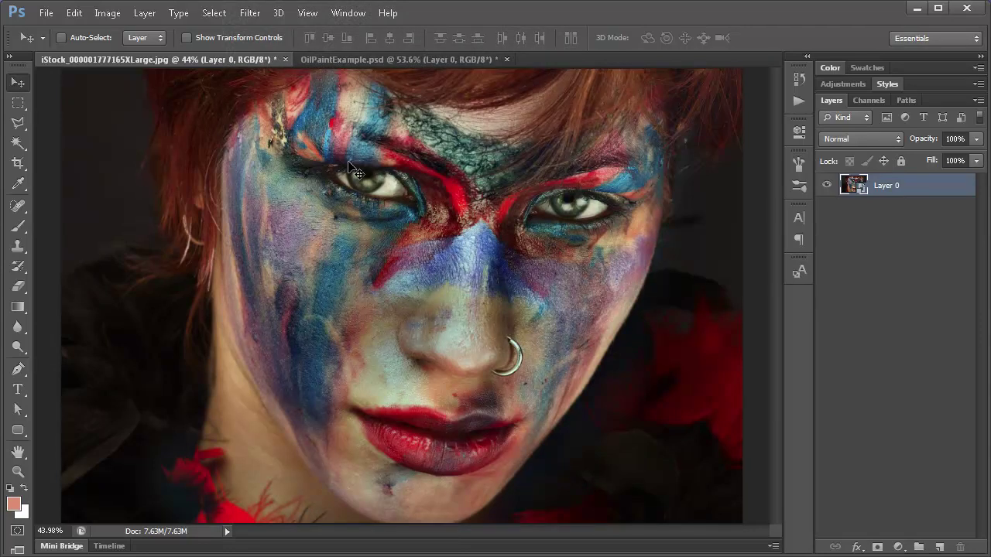
left_click(250, 16)
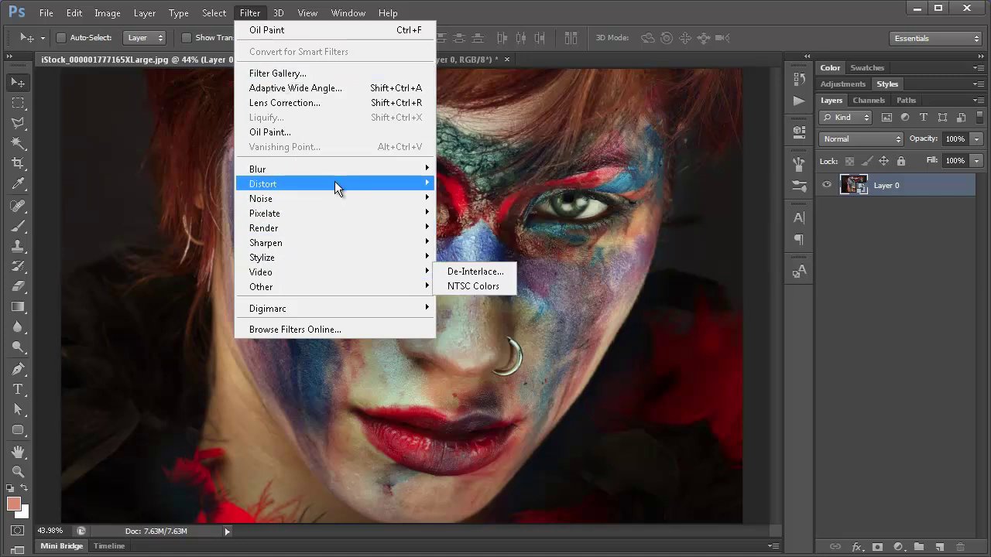
mouse_move(347, 168)
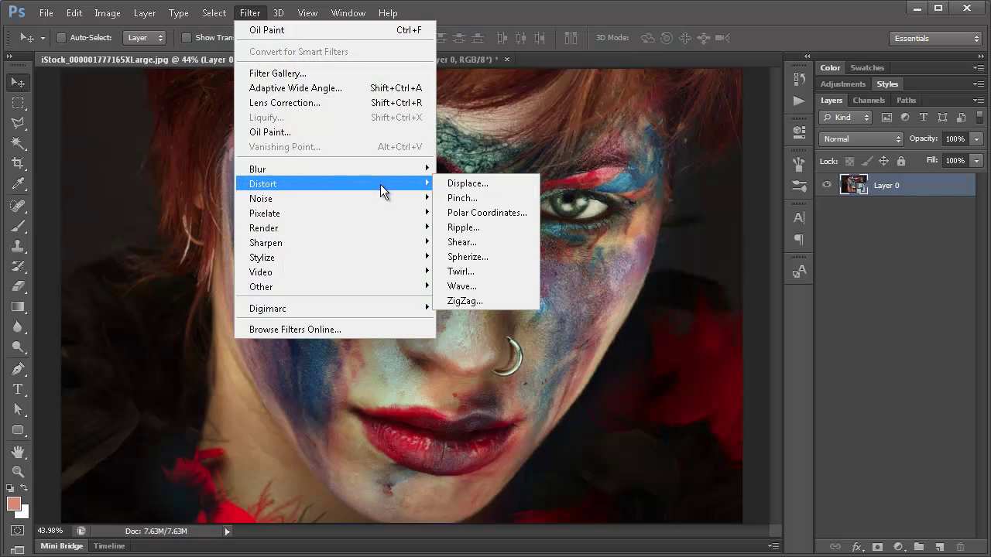
mouse_move(361, 213)
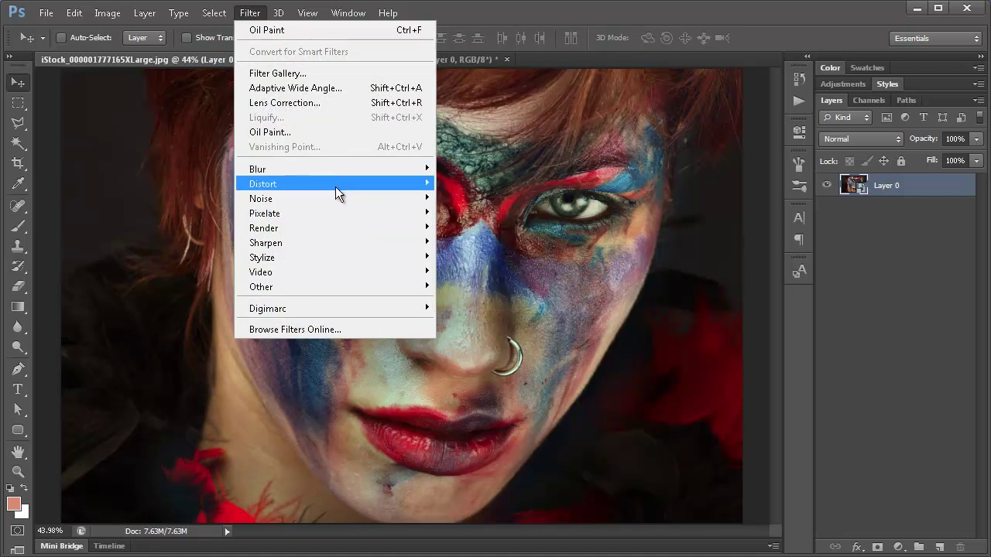
left_click(277, 73)
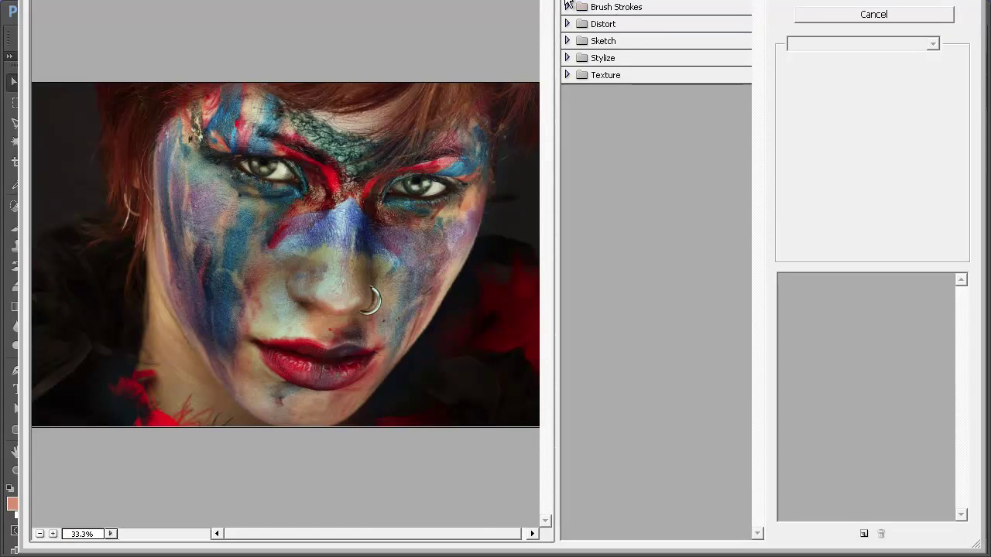
left_click(569, 282)
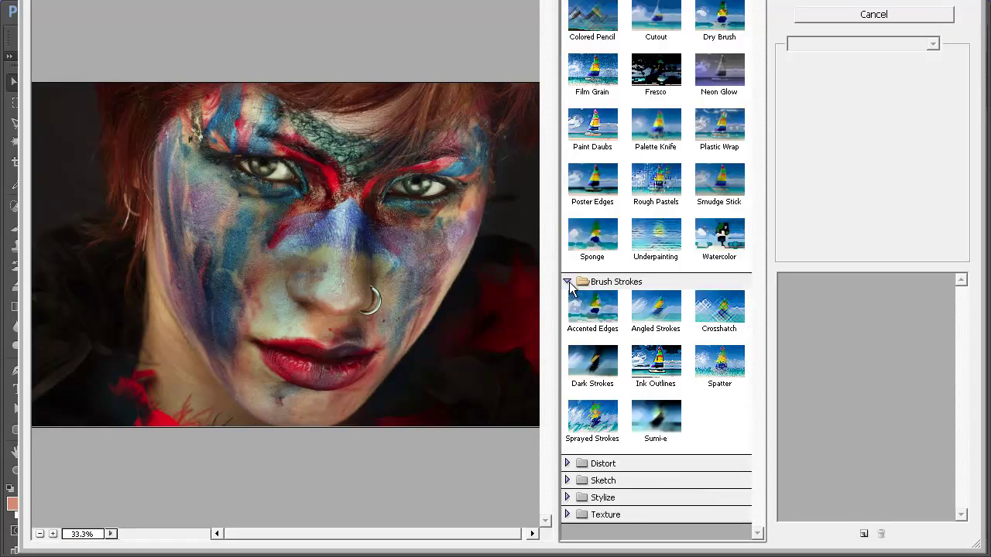
left_click(734, 378)
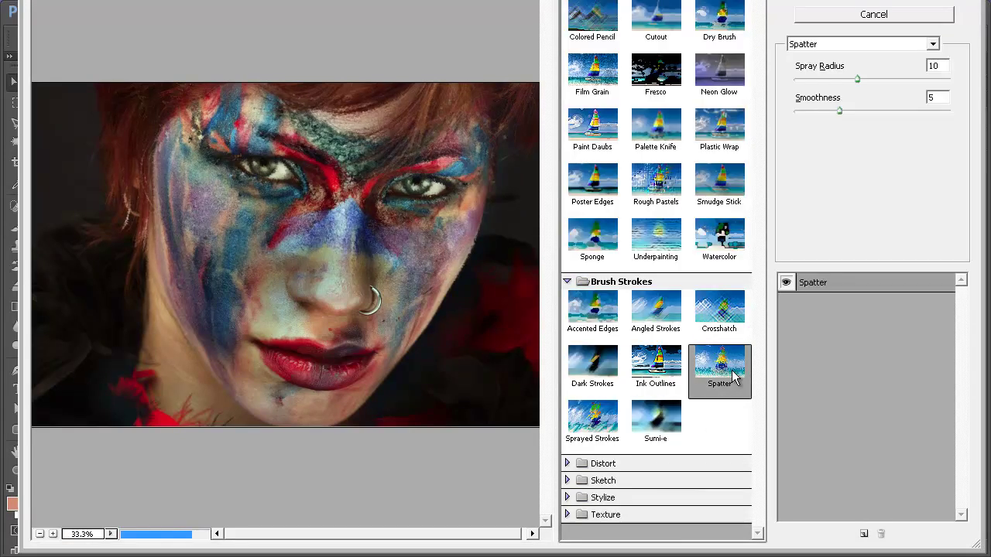
key("alt")
key("ctrl+plus")
key("ctrl+plus")
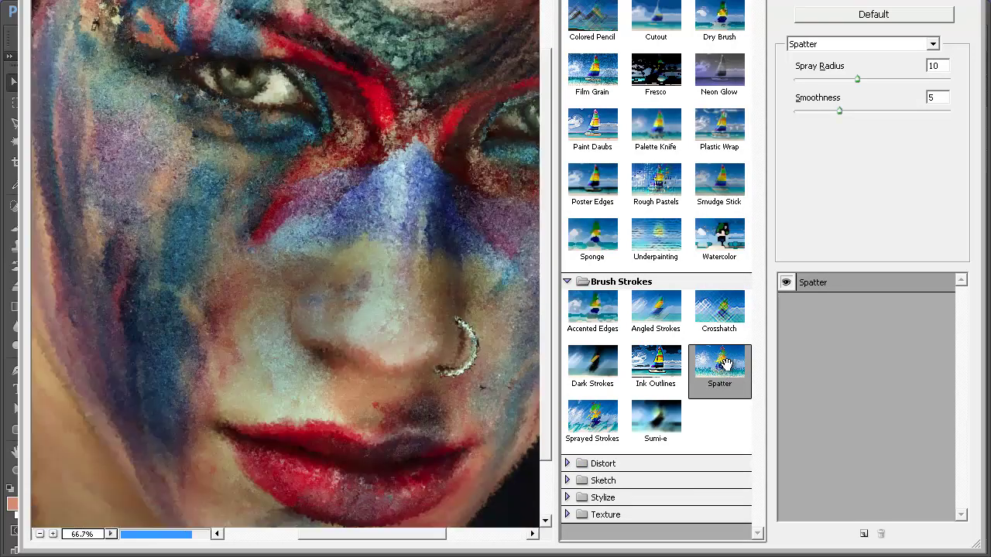
left_click(717, 141)
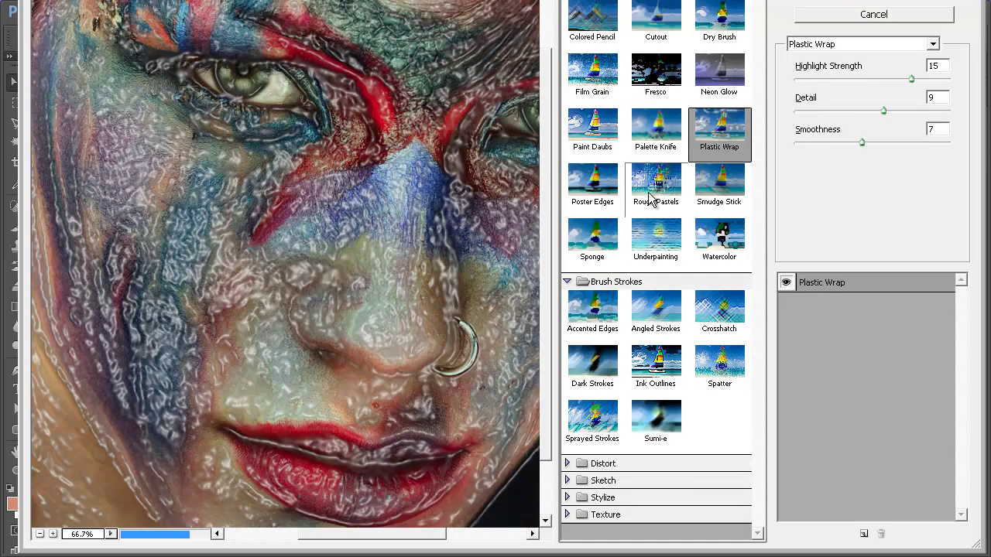
left_click(653, 195)
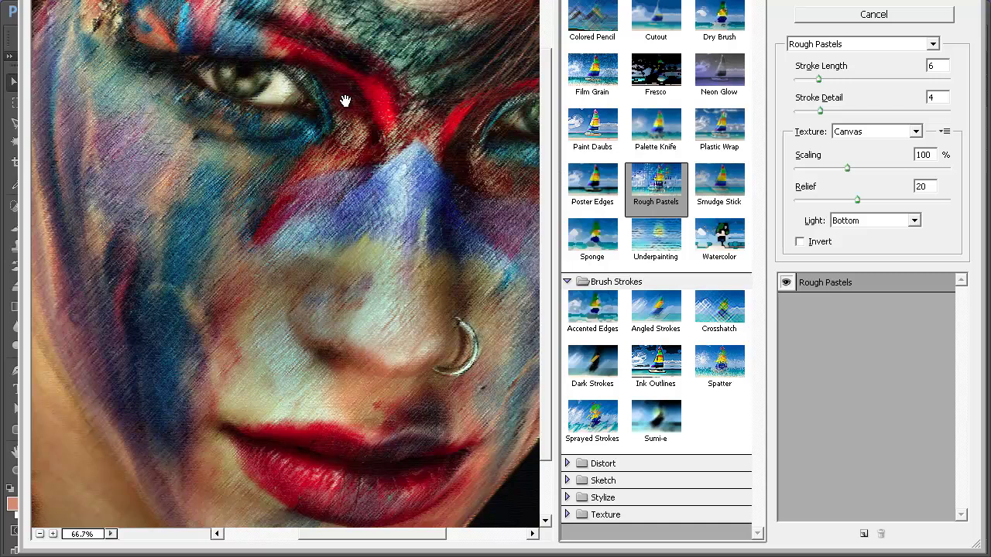
left_click_drag(545, 395, 546, 343)
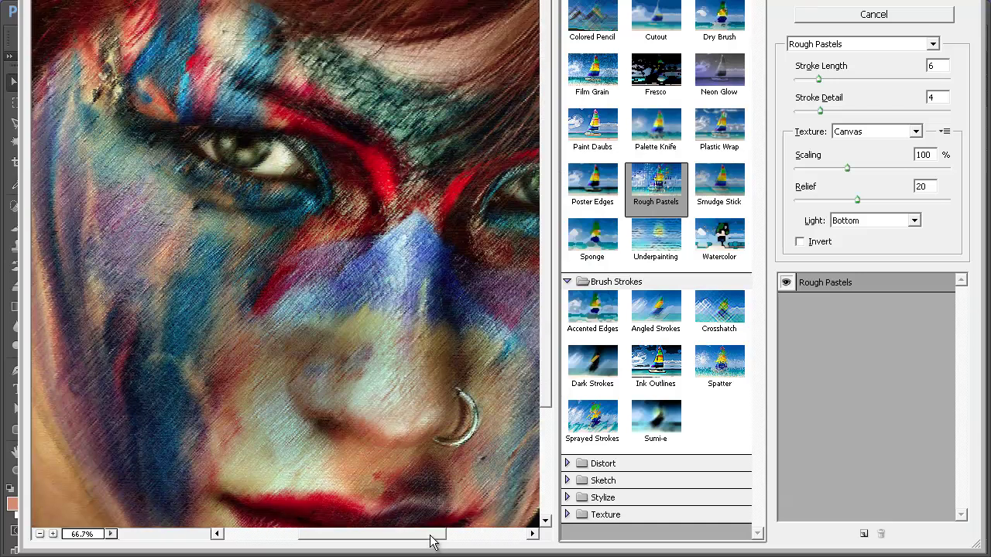
left_click_drag(431, 542, 494, 540)
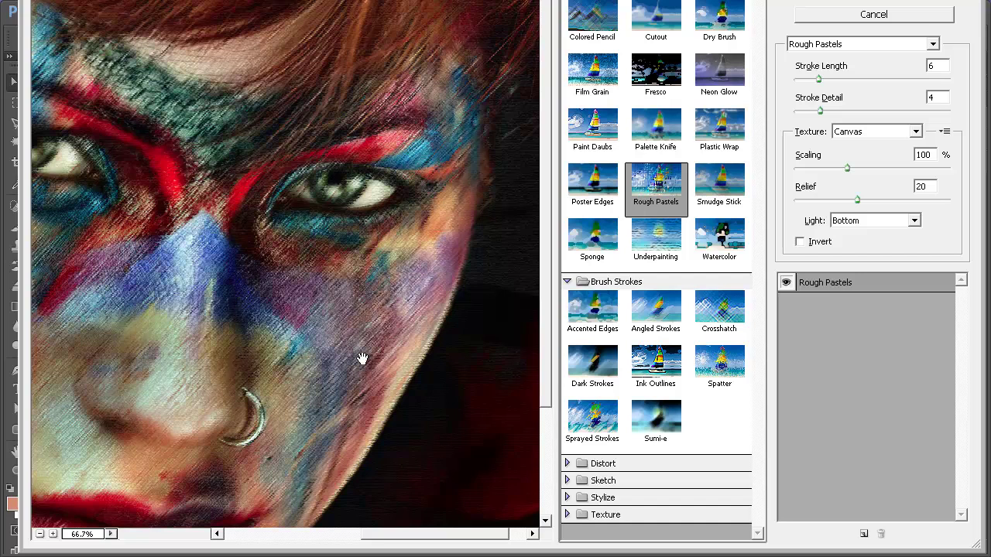
left_click(874, 16)
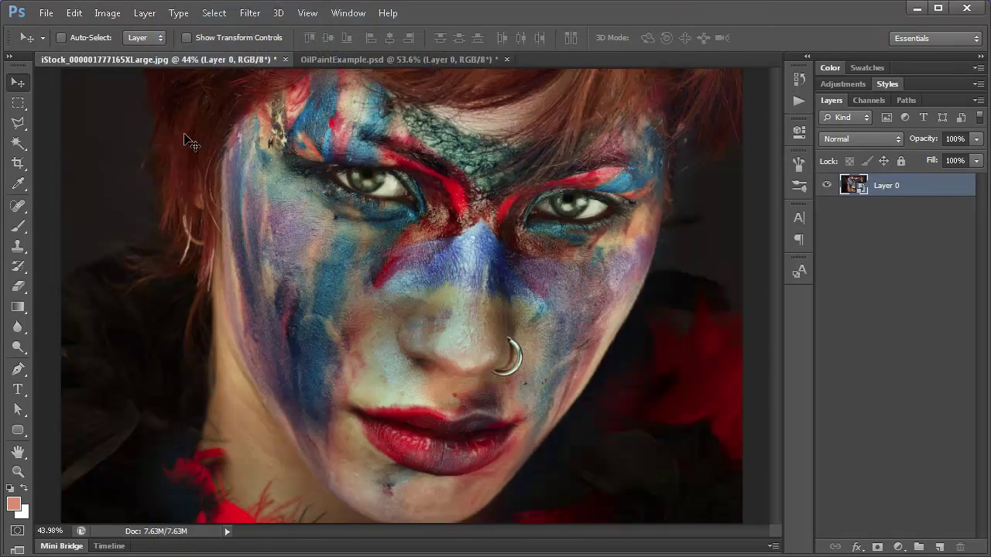
left_click(105, 14)
left_click(142, 127)
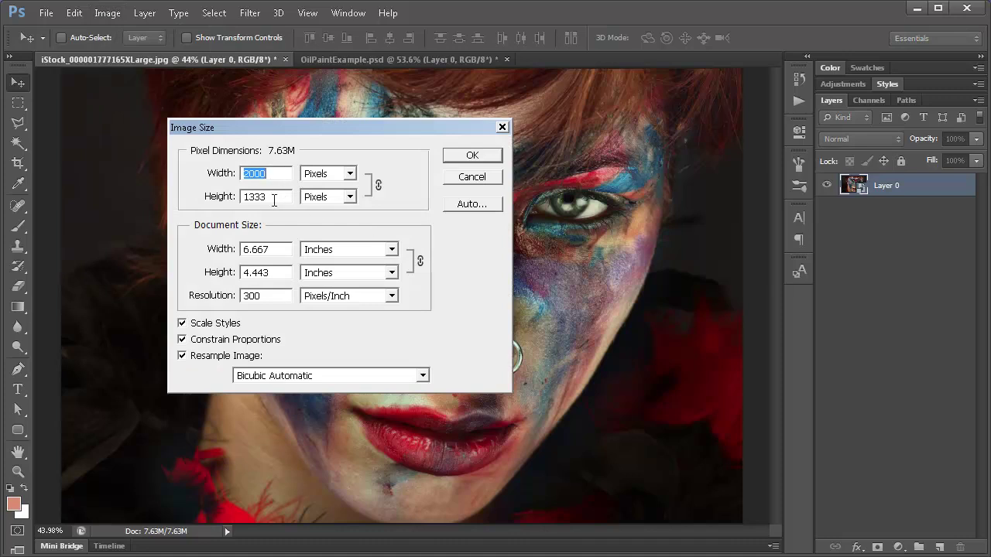
left_click(472, 177)
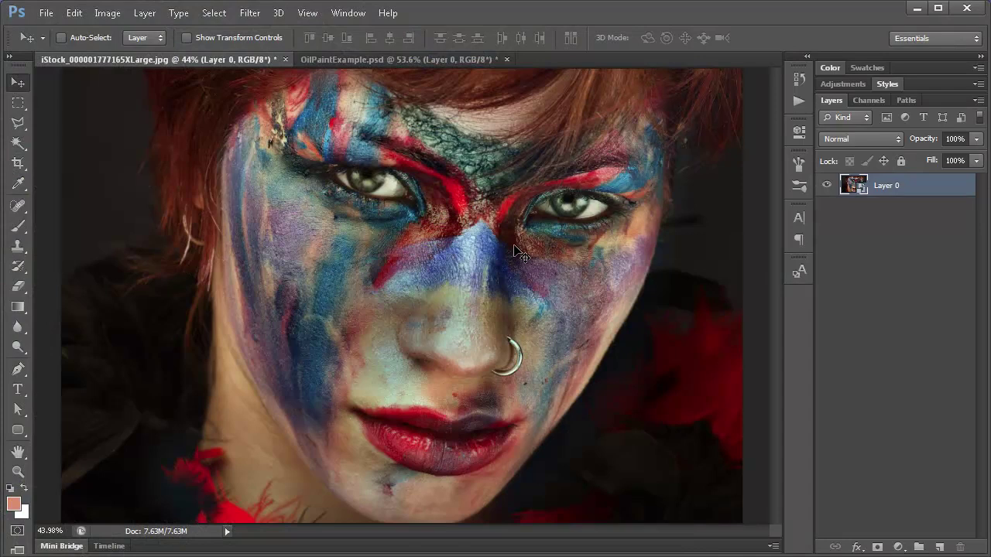
Step: Apply the Oil Paint filter and zoom its preview to 100% on the eyebrows and eyes
left_click(250, 14)
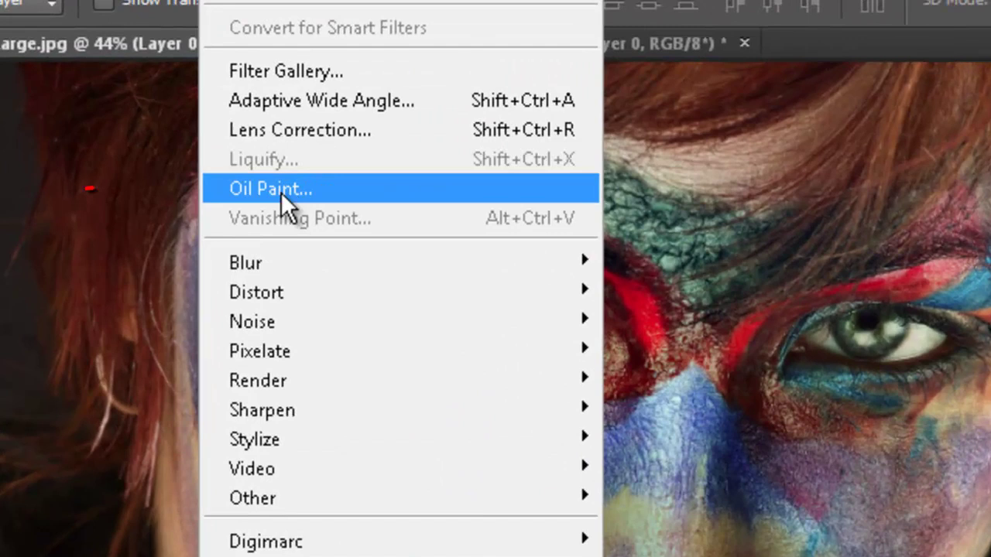
left_click(289, 188)
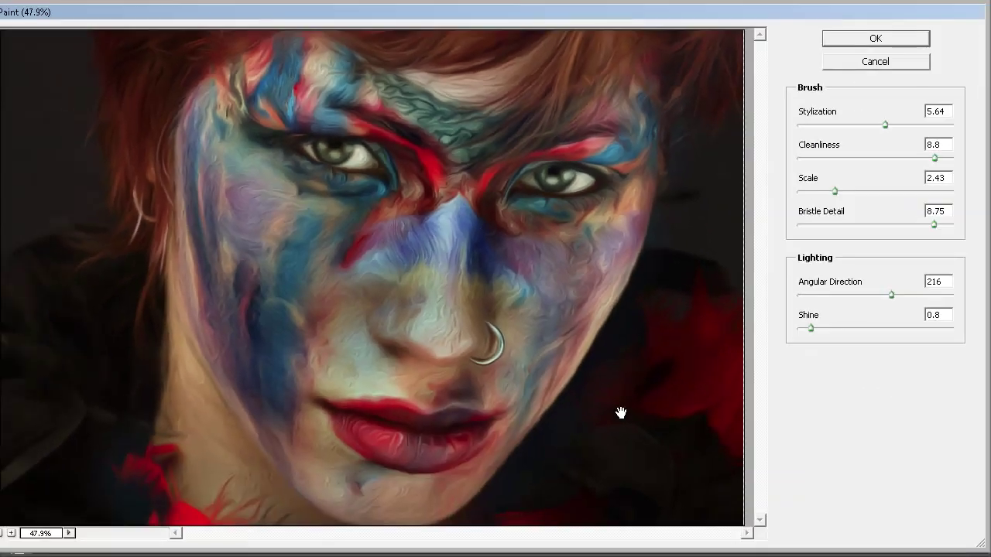
left_click(542, 225, "ctrl")
left_click(543, 225, "ctrl")
left_click(542, 221, "ctrl")
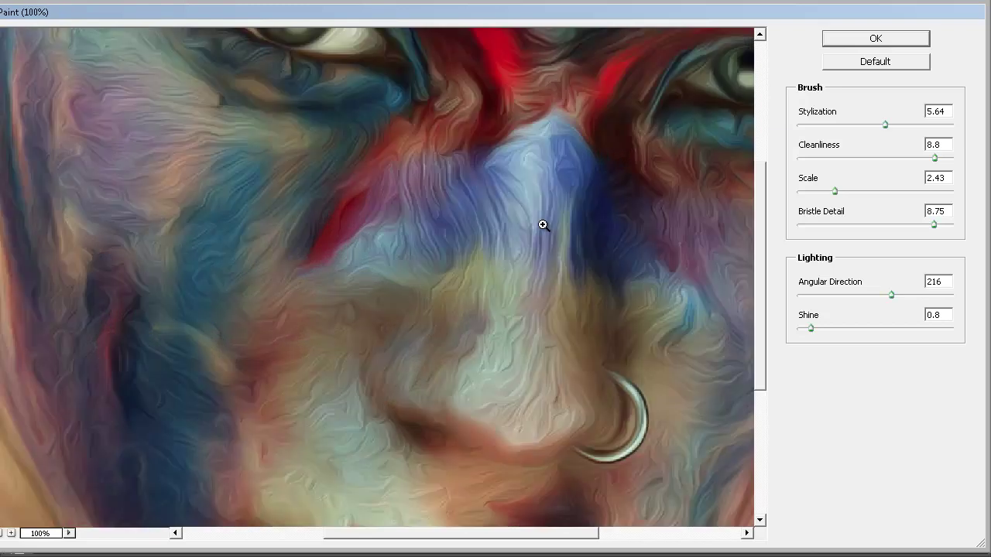
left_click_drag(542, 124, 537, 345)
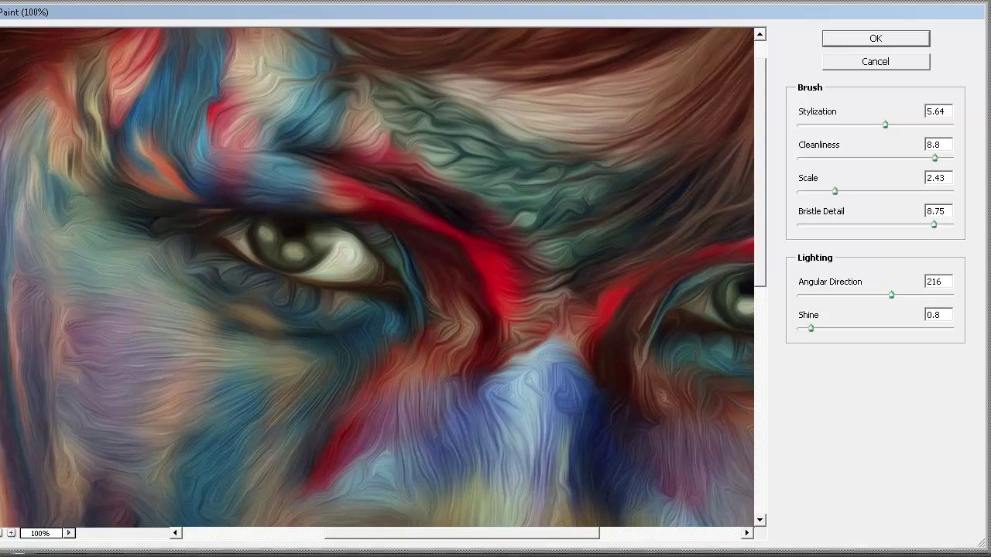
Step: Pan around the Oil Paint preview, then zoom it out to 50% to see the whole face
left_click_drag(2, 383, 25, 383)
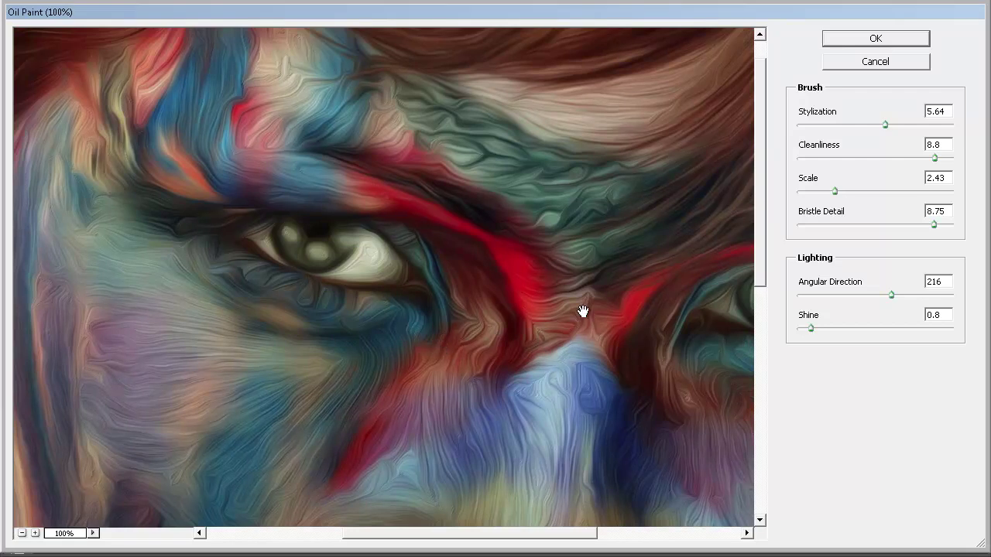
left_click_drag(581, 533, 645, 532)
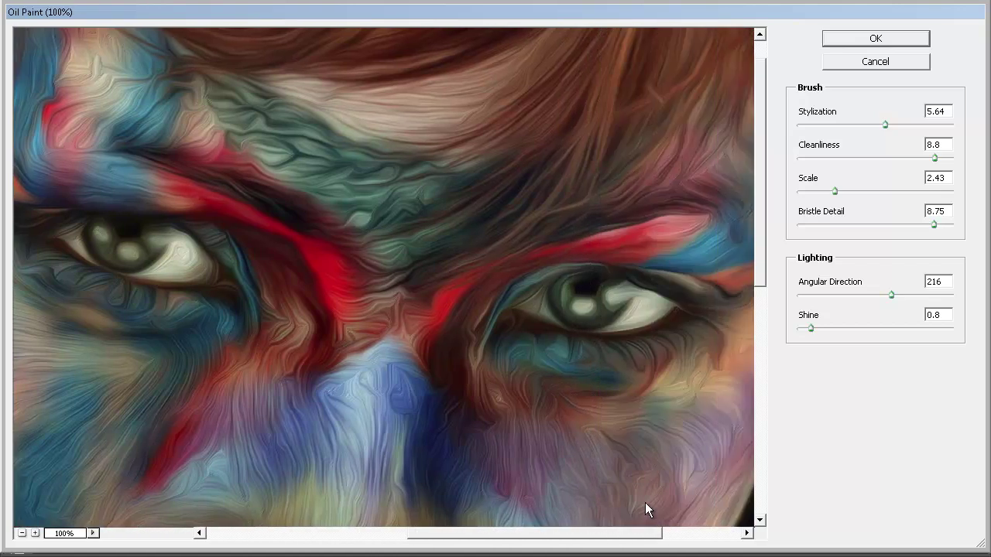
left_click_drag(763, 265, 765, 217)
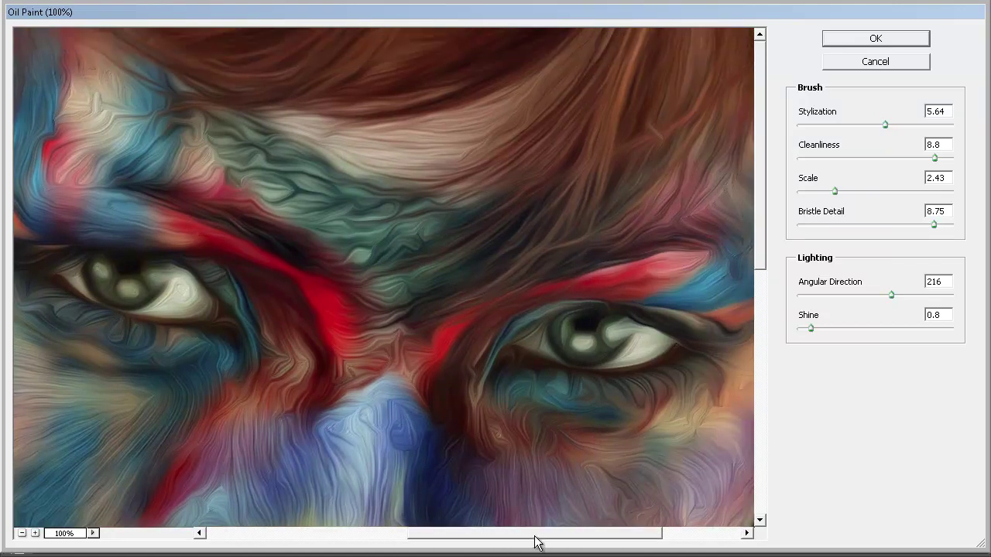
left_click_drag(535, 535, 619, 528)
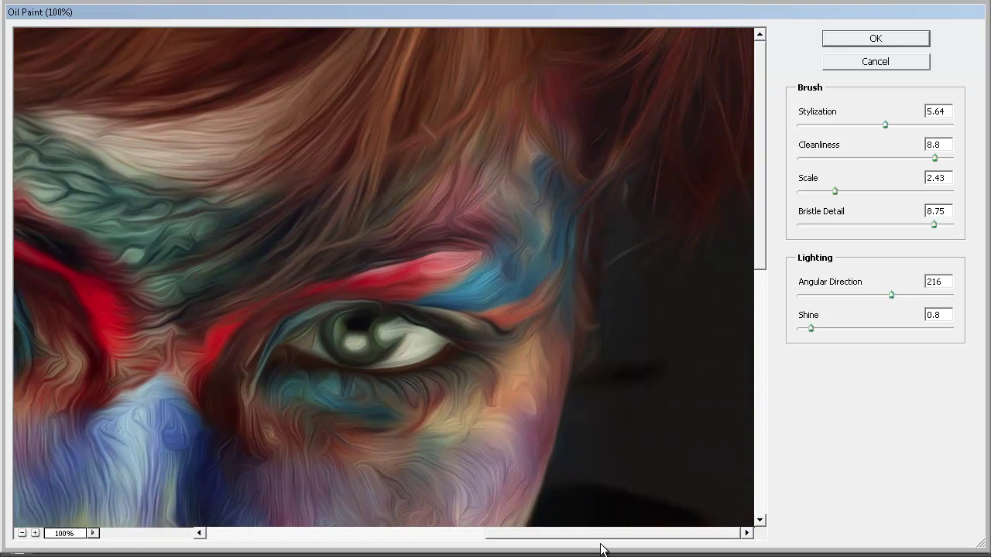
left_click_drag(611, 542, 496, 534)
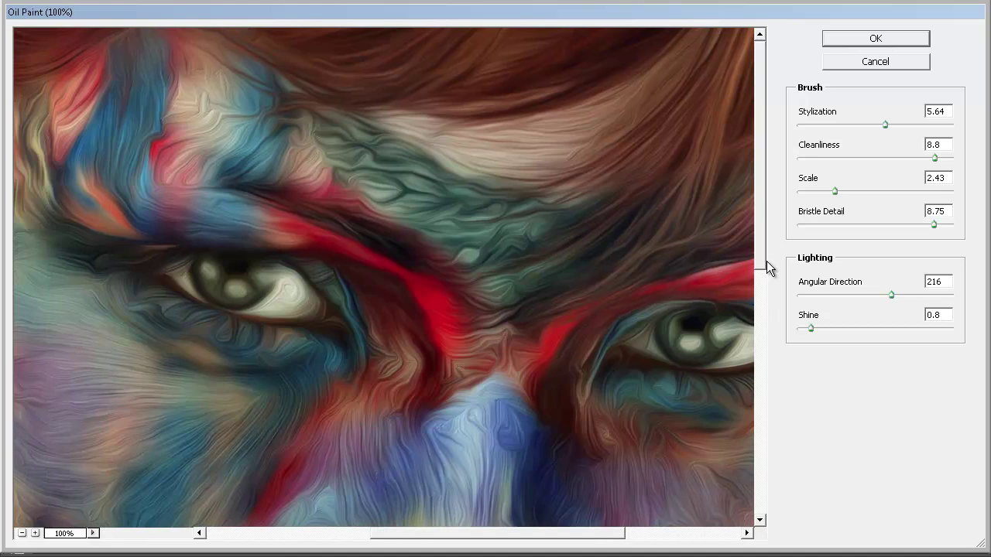
left_click_drag(764, 261, 761, 398)
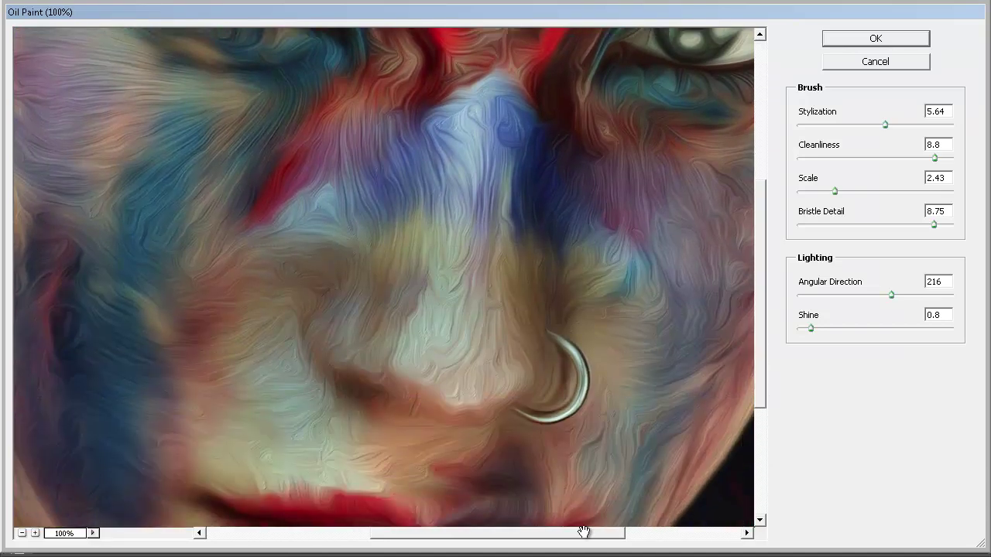
left_click_drag(584, 531, 487, 534)
left_click(580, 528)
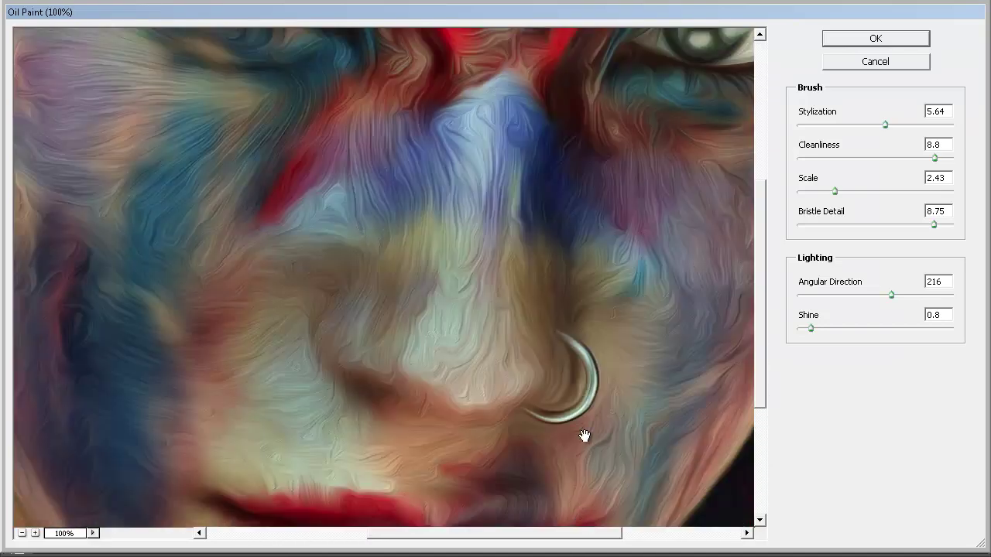
key("ctrl+minus")
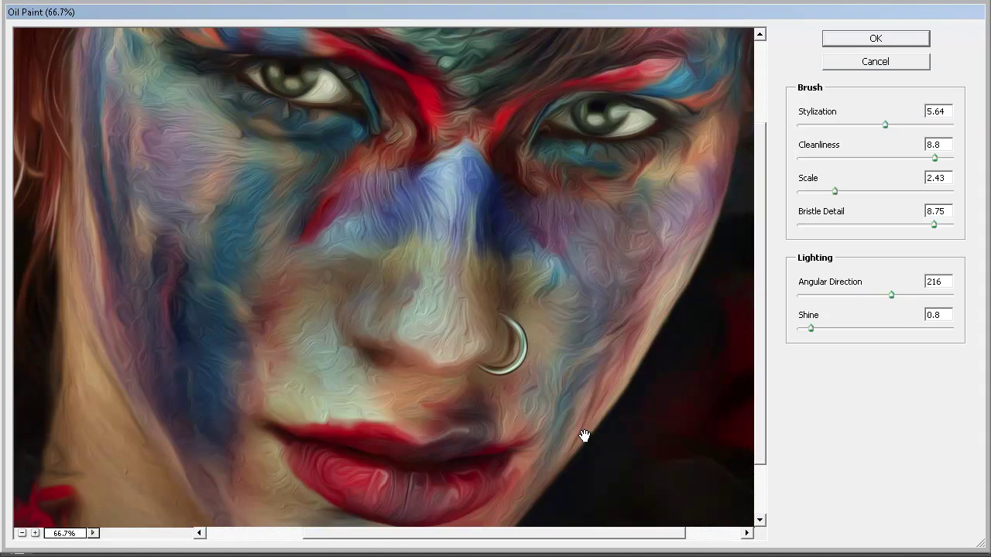
left_click_drag(760, 398, 760, 357)
key("ctrl+minus")
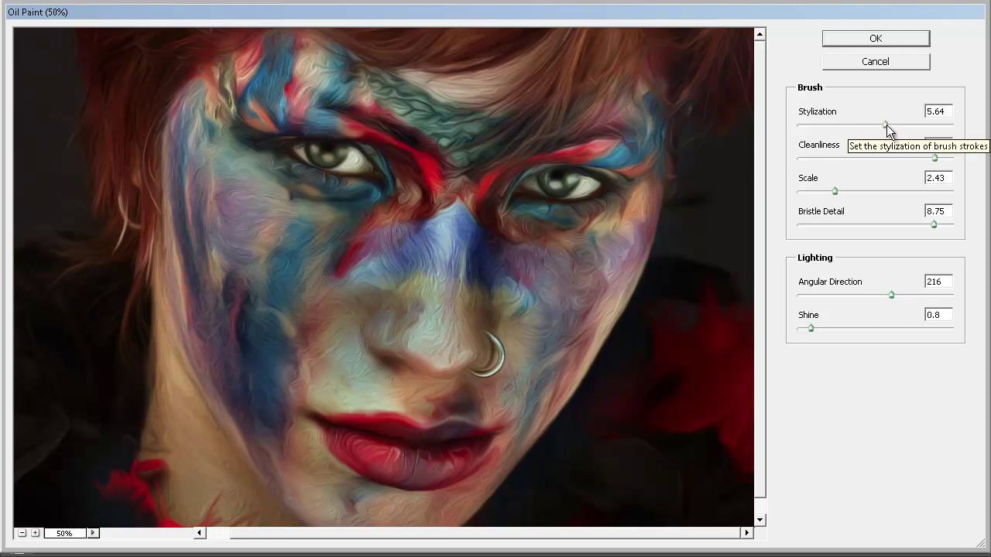
Step: Set the Oil Paint Stylization to 5.74, checking the preview at 100%
left_click_drag(886, 124, 799, 129)
key("ctrl+plus")
key("ctrl+plus")
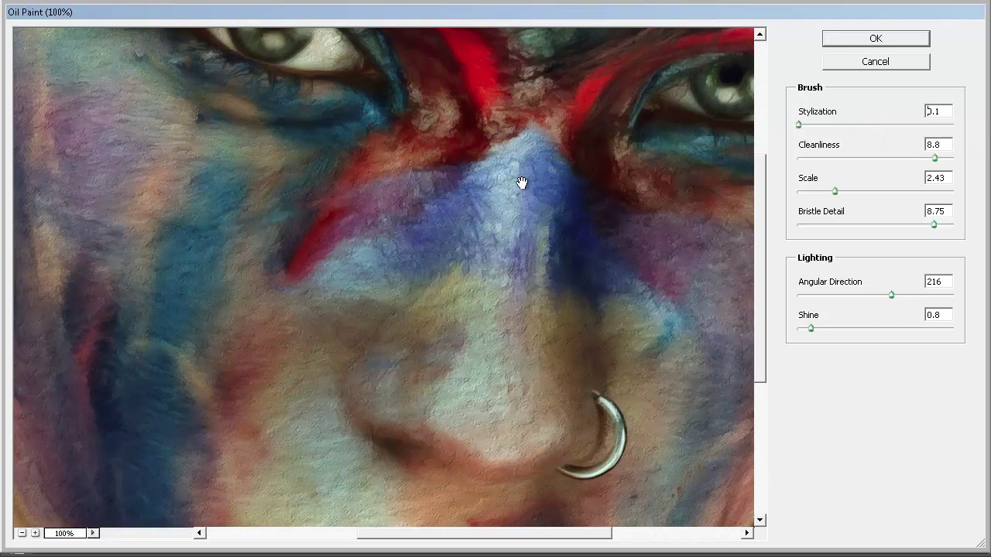
left_click_drag(759, 250, 765, 218)
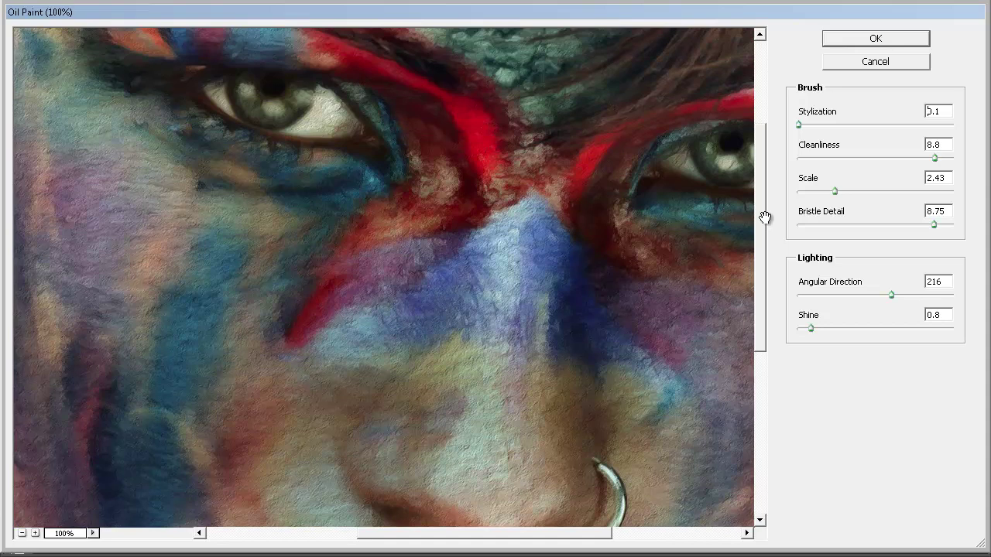
left_click_drag(797, 125, 968, 132)
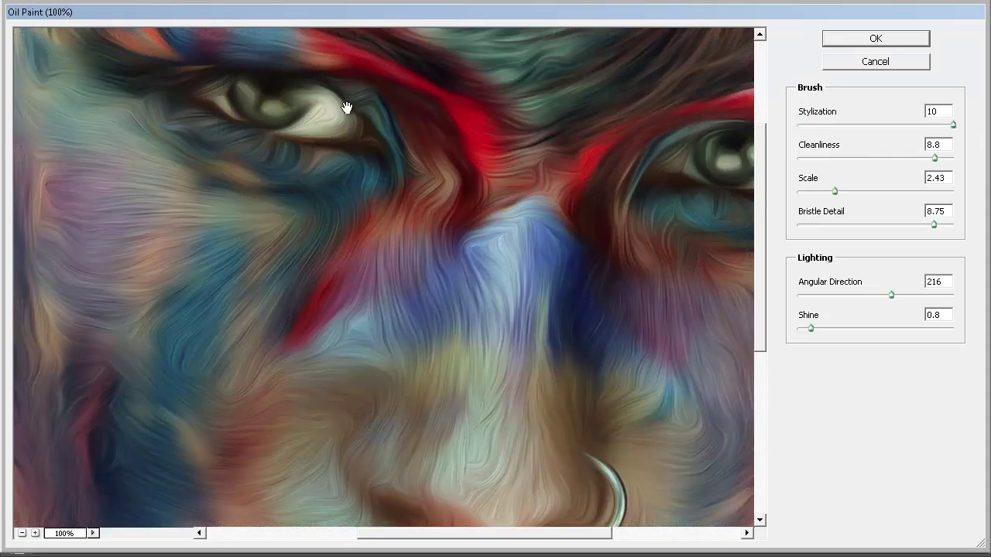
left_click_drag(954, 127, 906, 126)
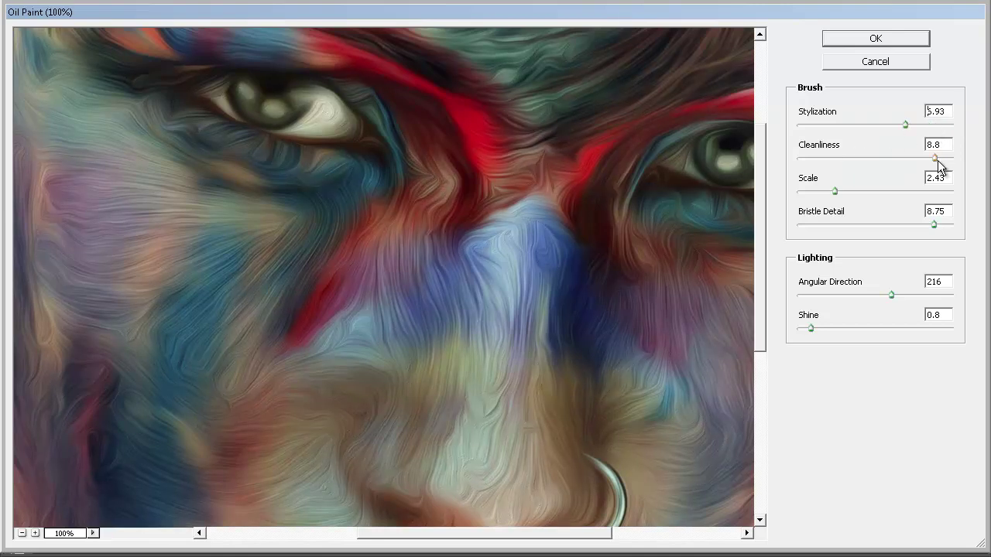
Step: Set Cleanliness to 8.15, Scale to 4.51 and Bristle Detail to 4.2 for broader strokes
mouse_move(936, 159)
left_mouse_down()
mouse_move(802, 161)
mouse_move(933, 165)
left_mouse_up()
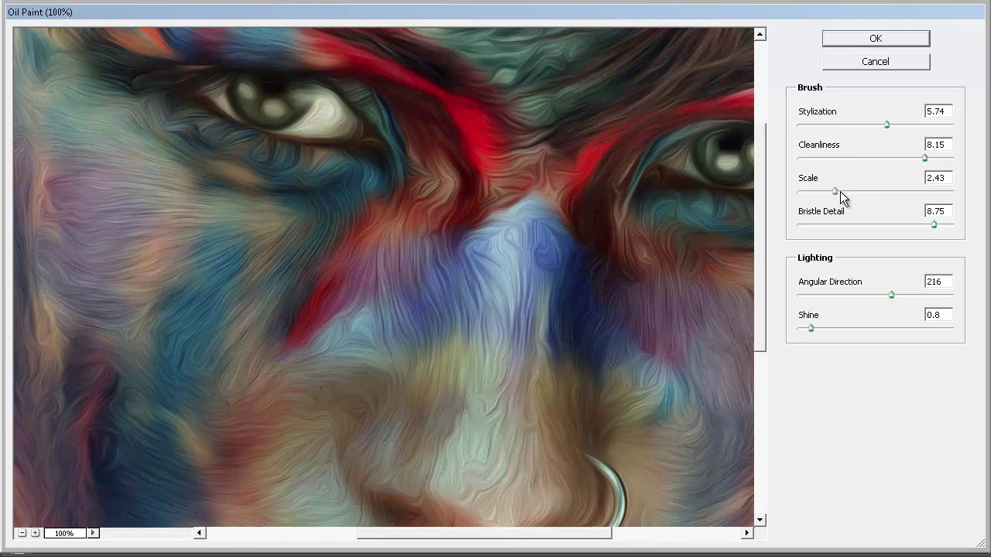
mouse_move(836, 191)
left_mouse_down()
mouse_move(937, 193)
mouse_move(820, 187)
left_mouse_up()
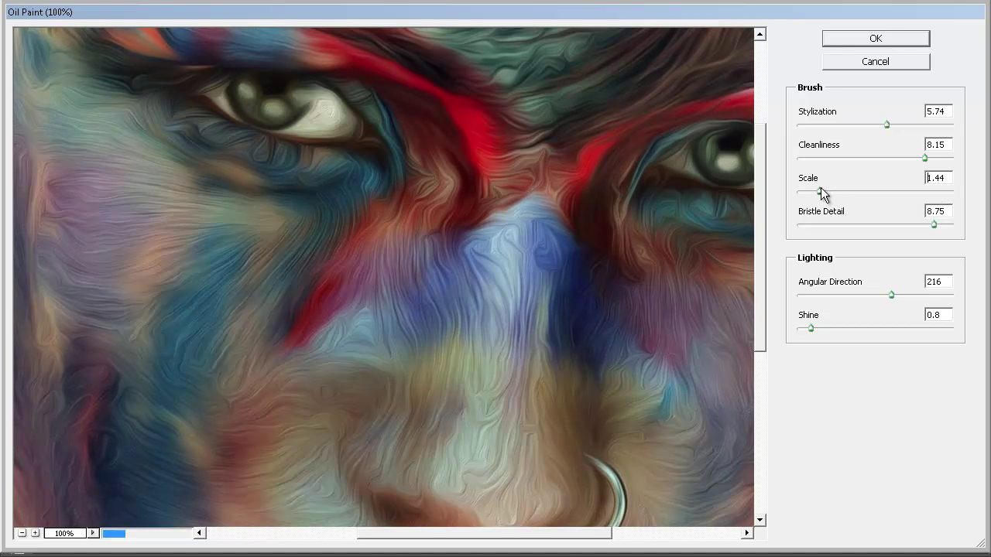
key("ctrl+minus")
key("ctrl+minus")
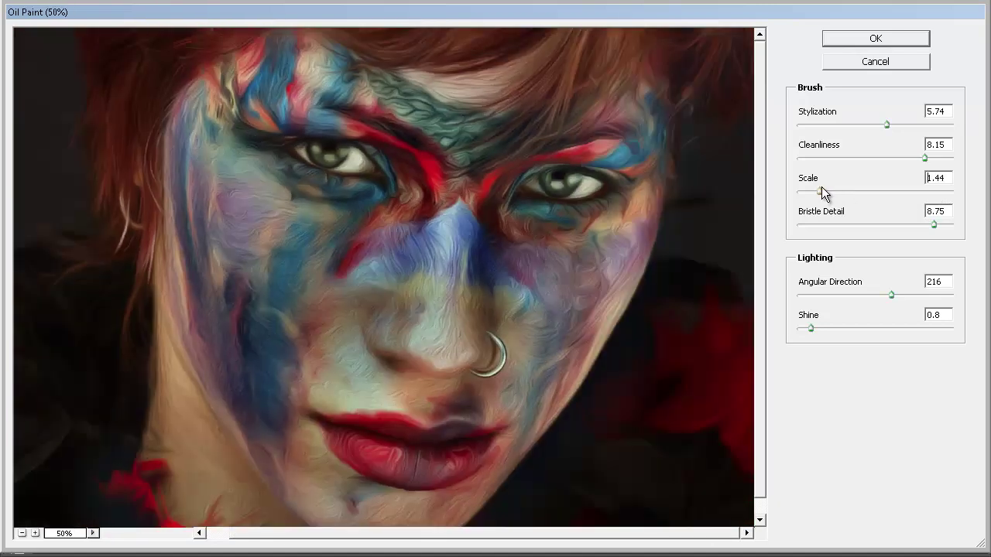
mouse_move(819, 191)
left_mouse_down()
mouse_move(939, 194)
mouse_move(876, 191)
mouse_move(919, 197)
mouse_move(851, 205)
mouse_move(870, 208)
left_mouse_up()
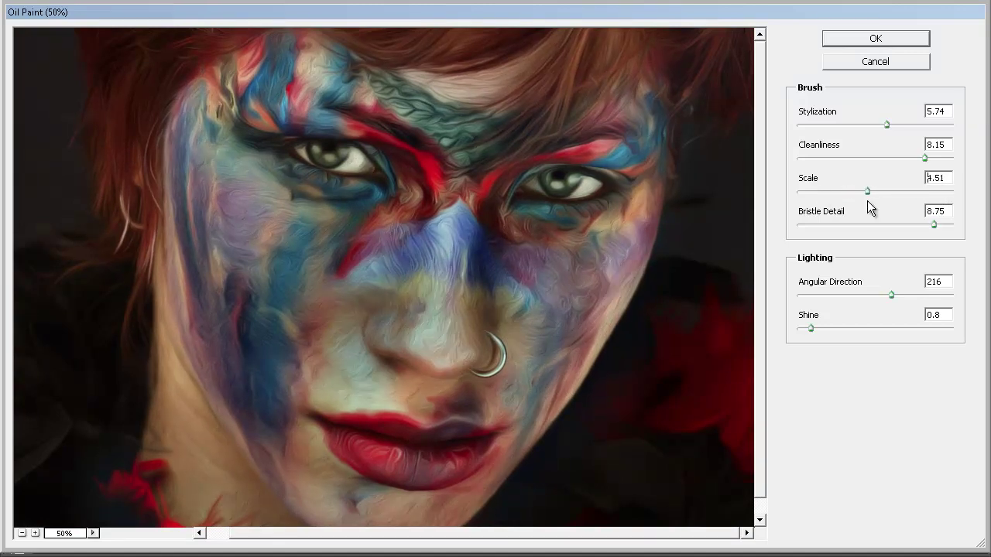
key("ctrl+plus")
key("ctrl+plus")
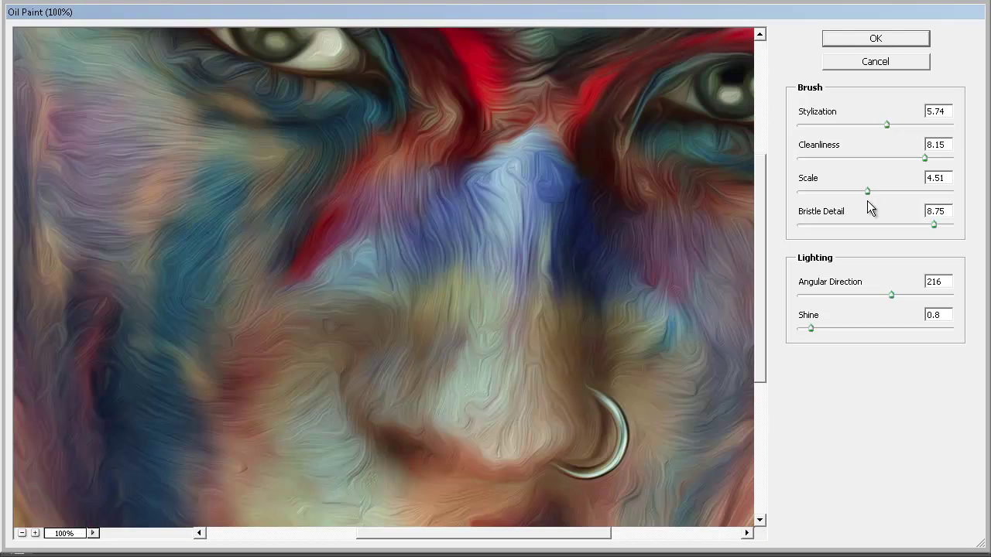
left_click(934, 225)
left_click_drag(913, 229, 865, 230)
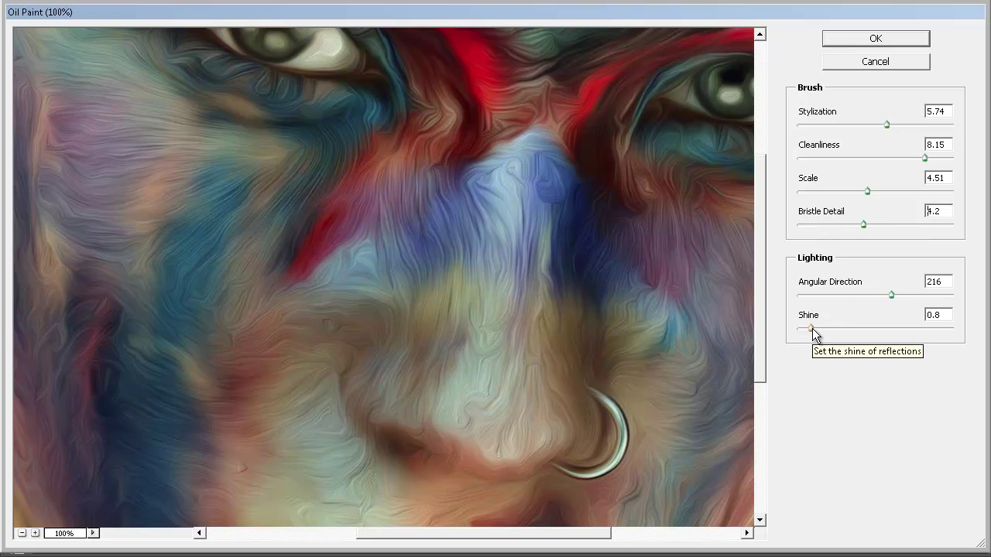
Step: Set Shine 0.8, Bristle Detail 8.65, Scale 2.43 and Angular Direction 207 in Oil Paint
left_click_drag(812, 329, 878, 327)
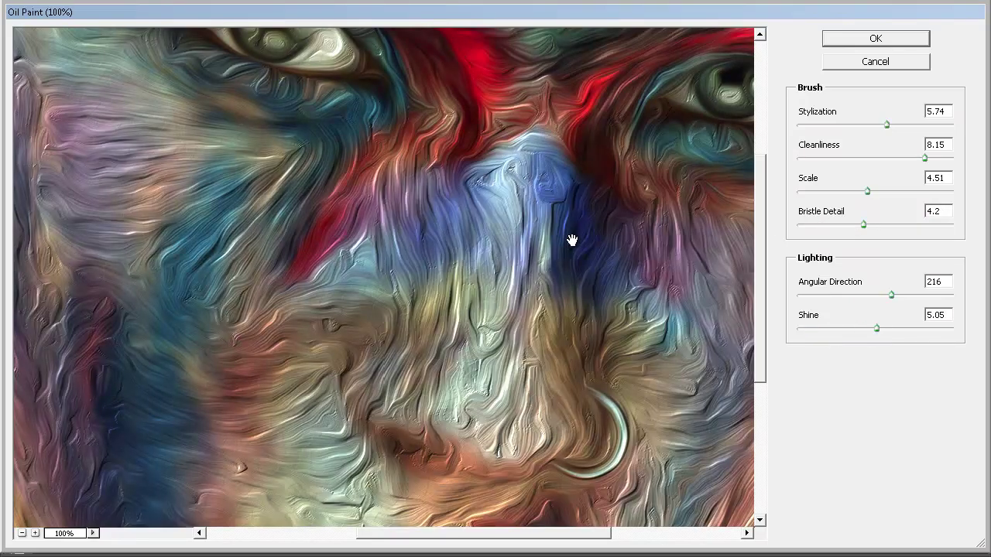
left_click_drag(863, 225, 931, 224)
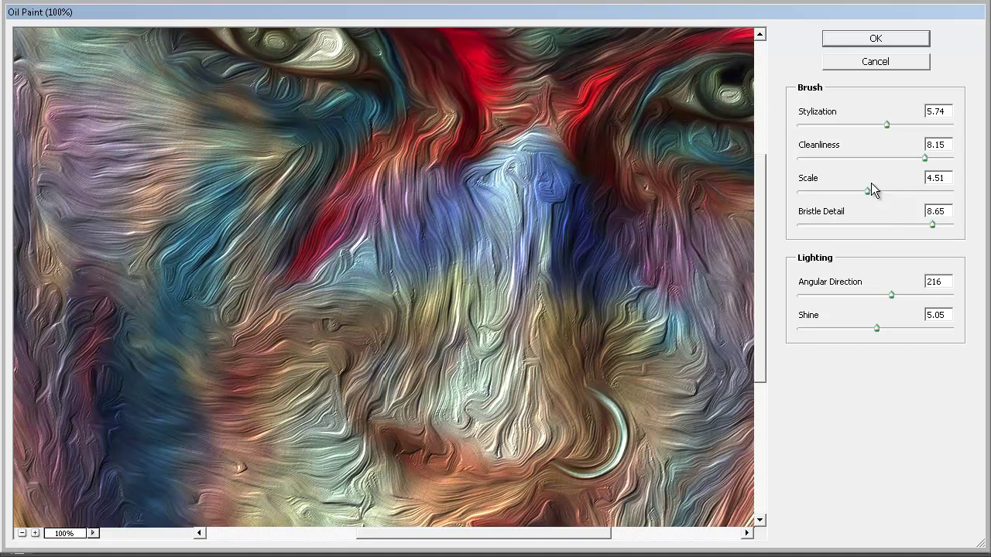
mouse_move(866, 190)
left_mouse_down()
mouse_move(823, 192)
mouse_move(865, 195)
mouse_move(836, 204)
left_mouse_up()
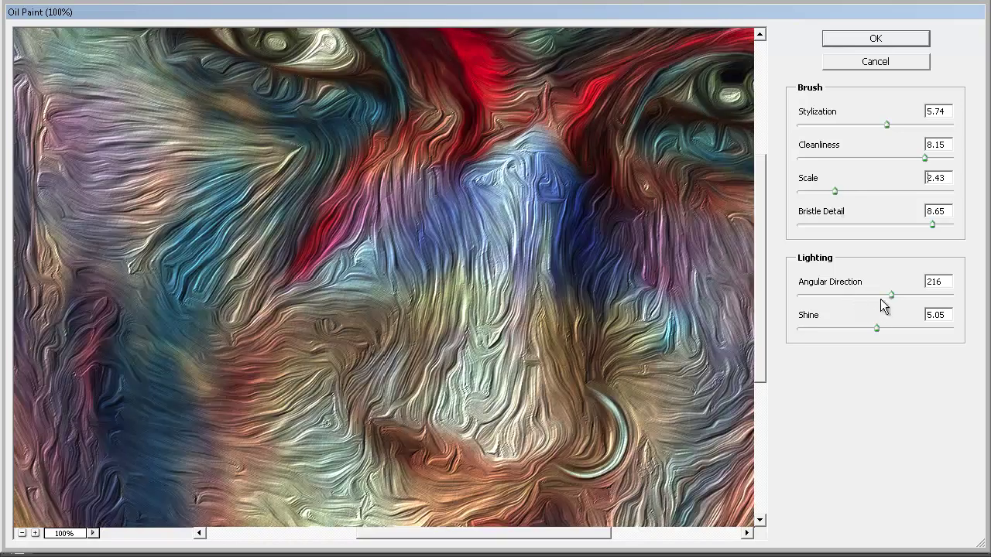
key("alt")
scroll(893, 298, "down", 2)
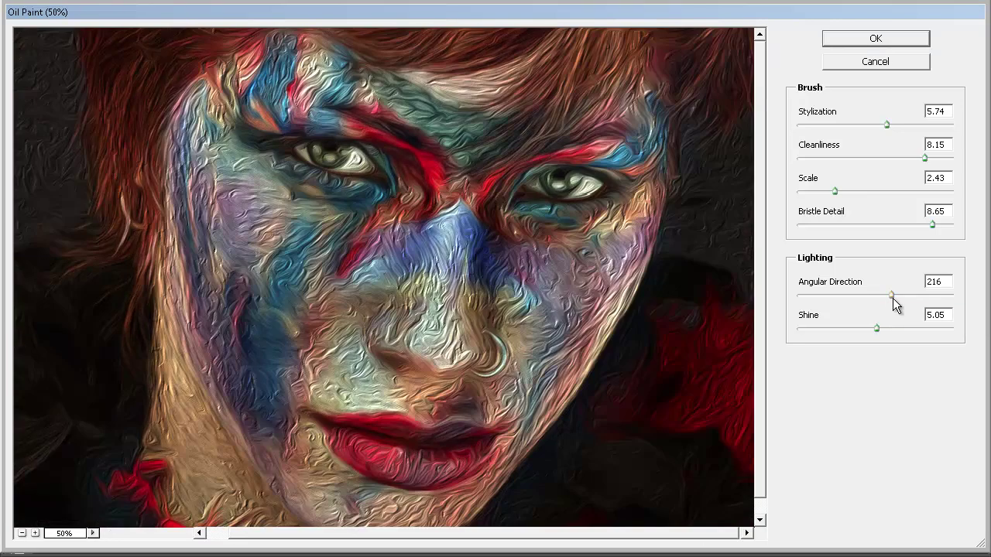
mouse_move(892, 296)
left_mouse_down()
mouse_move(835, 302)
mouse_move(874, 312)
mouse_move(847, 318)
mouse_move(920, 312)
mouse_move(889, 318)
mouse_move(876, 332)
mouse_move(810, 334)
left_mouse_up()
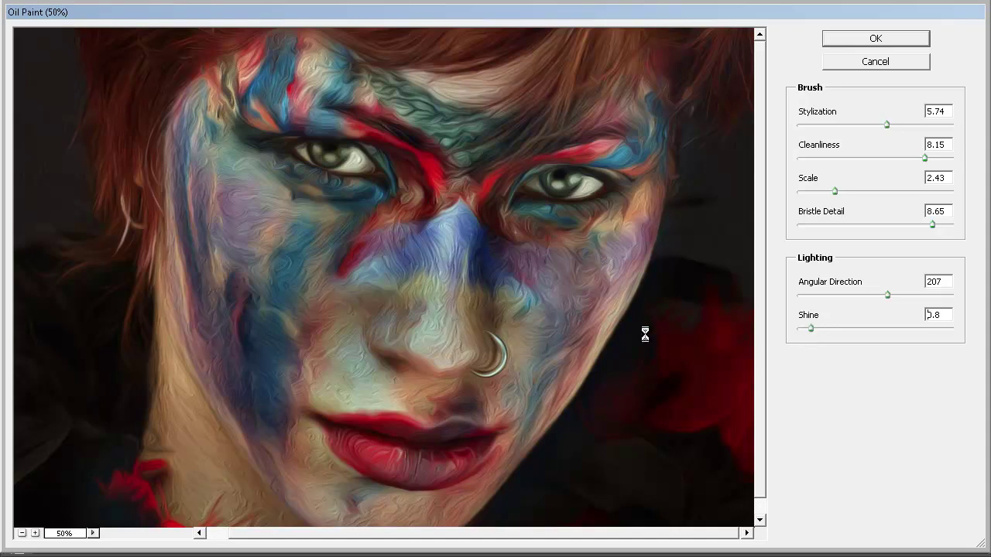
left_click(868, 39)
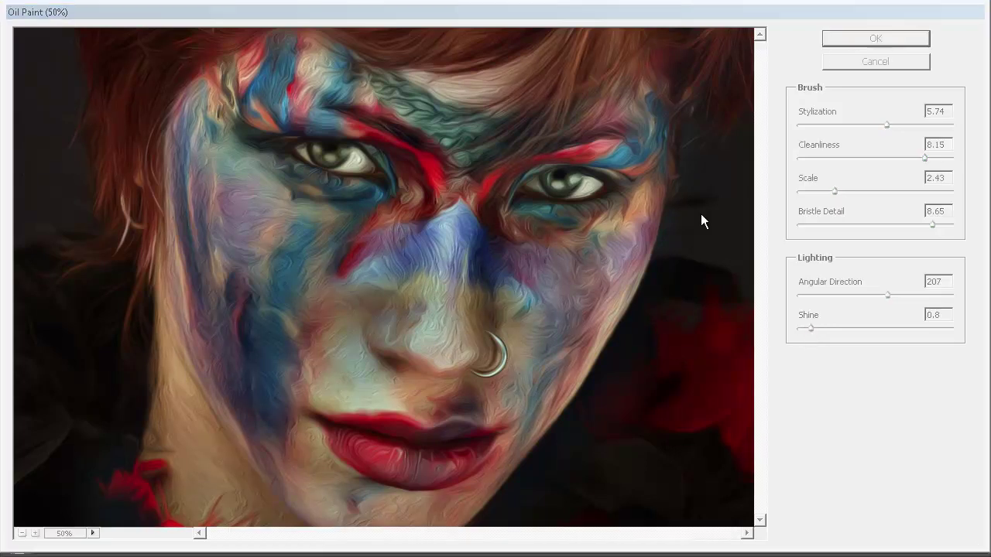
key("ctrl+plus")
key("ctrl+plus")
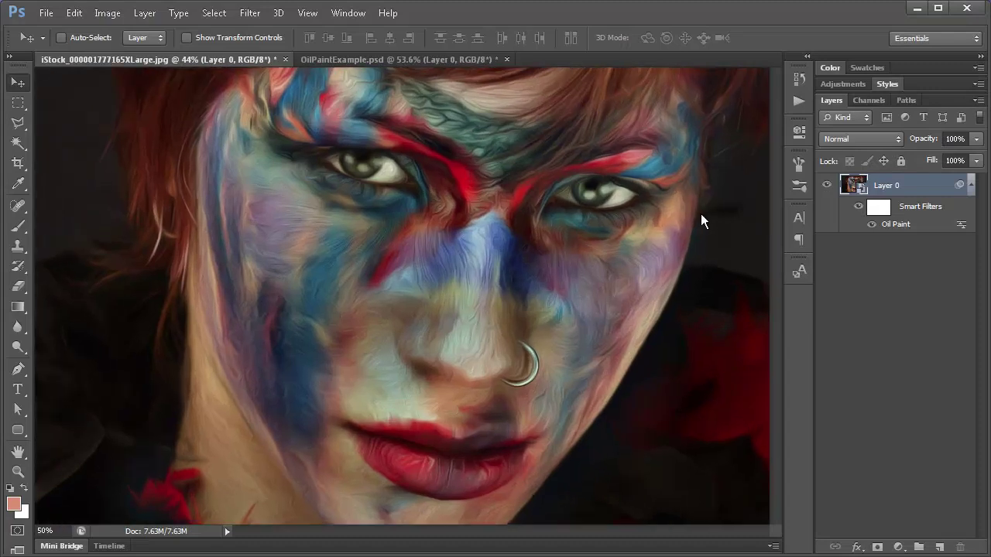
scroll(777, 285, "up", 3)
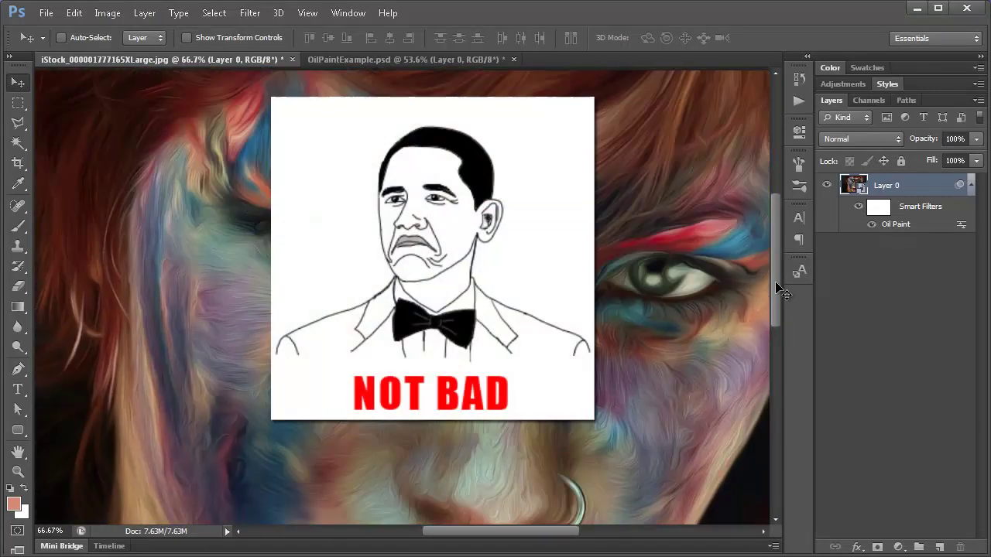
left_click_drag(508, 534, 532, 529)
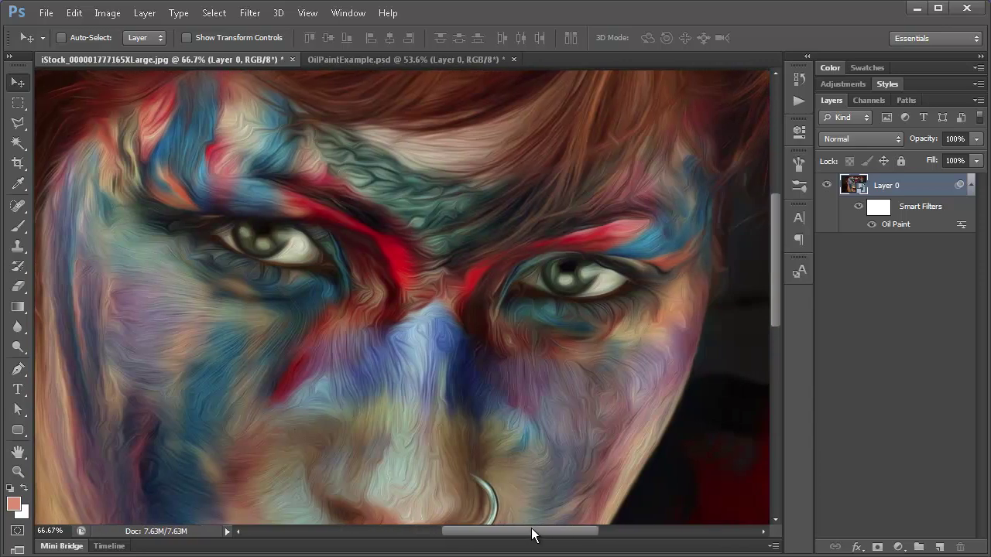
Step: Switch to OilPaintExample.psd and hide the top Layer 0 copy, keeping Layer 0 copy 2 visible
left_click(349, 59)
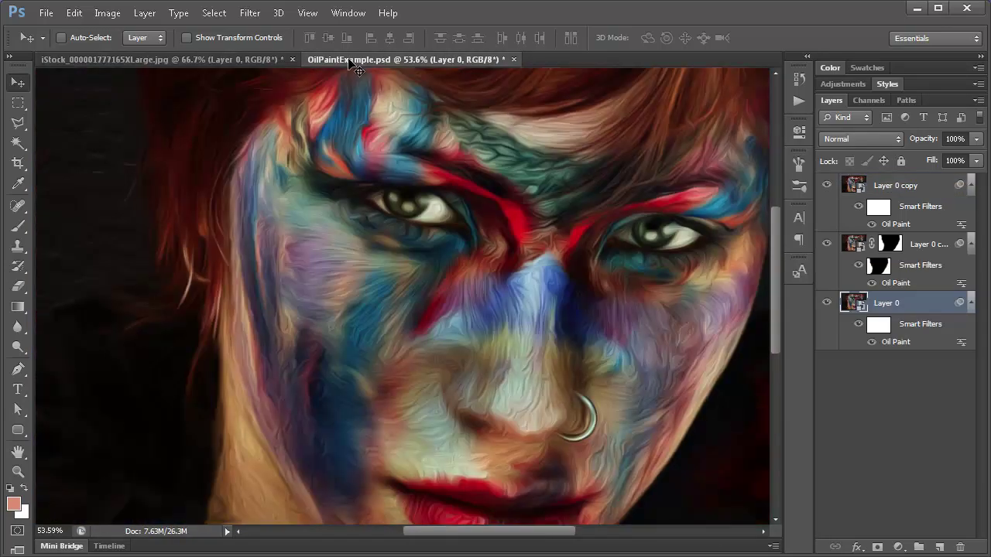
key("ctrl+minus")
left_click(827, 243)
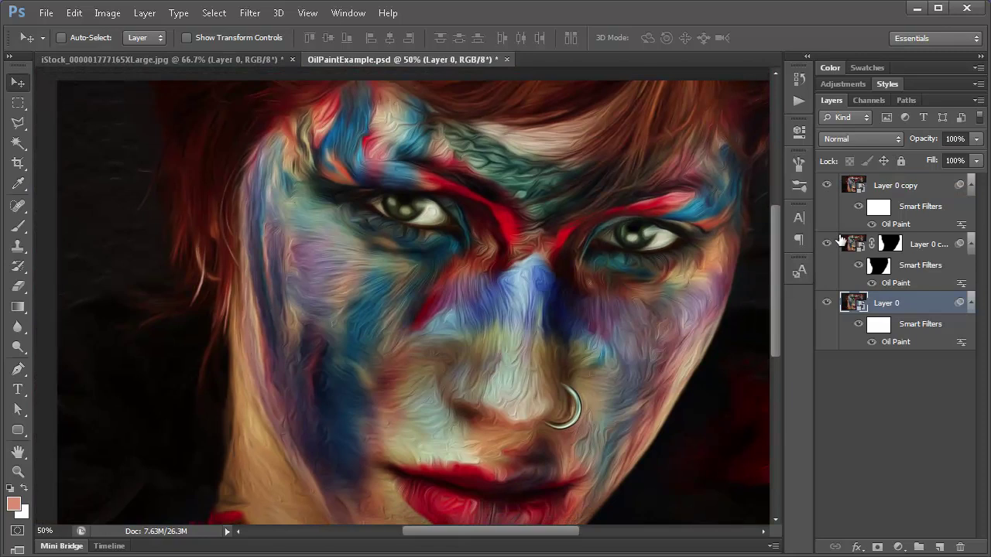
left_click(826, 186)
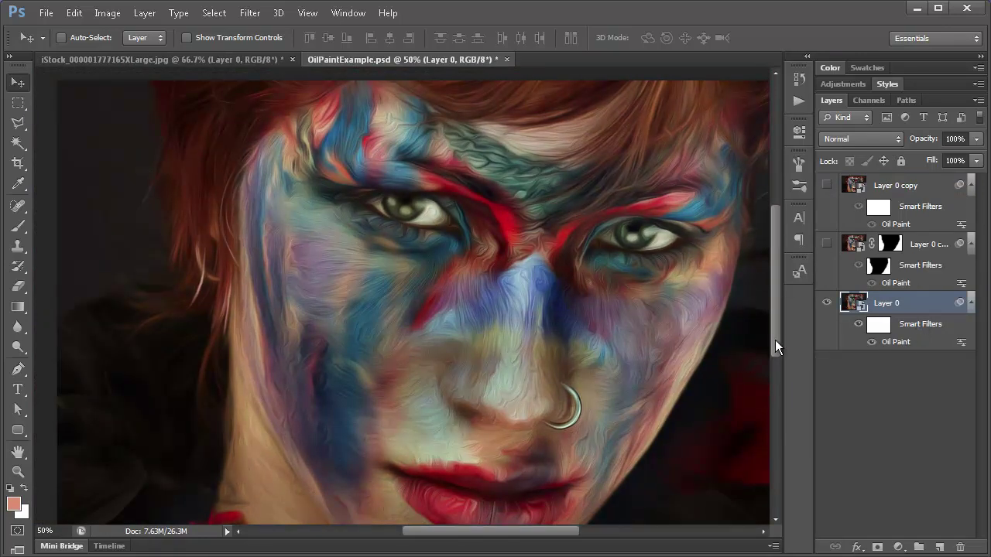
mouse_move(775, 340)
left_mouse_down()
mouse_move(775, 354)
mouse_move(782, 343)
left_mouse_up()
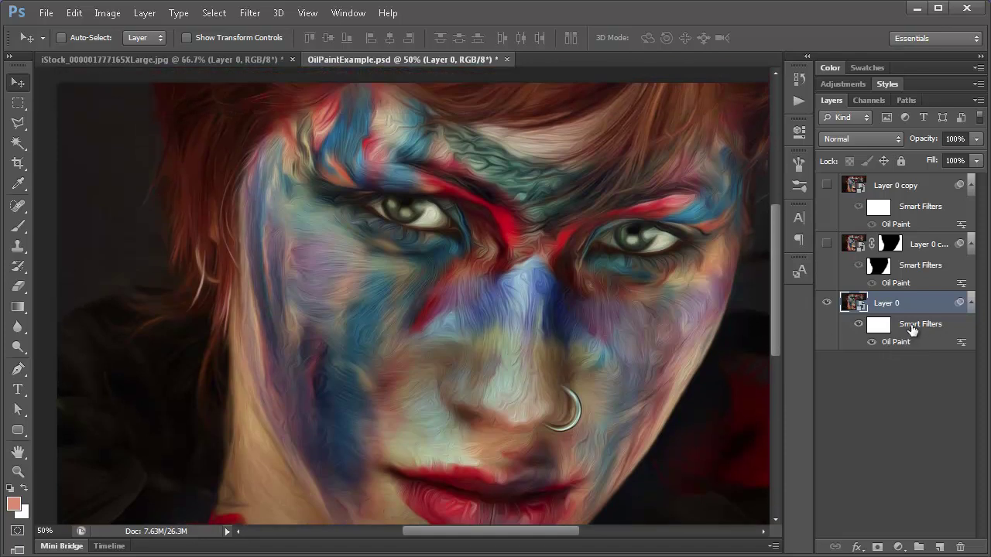
left_click(826, 246)
Step: Review Layer 0 copy 2's Oil Paint settings without changing them, then pan around the image
left_click(894, 285)
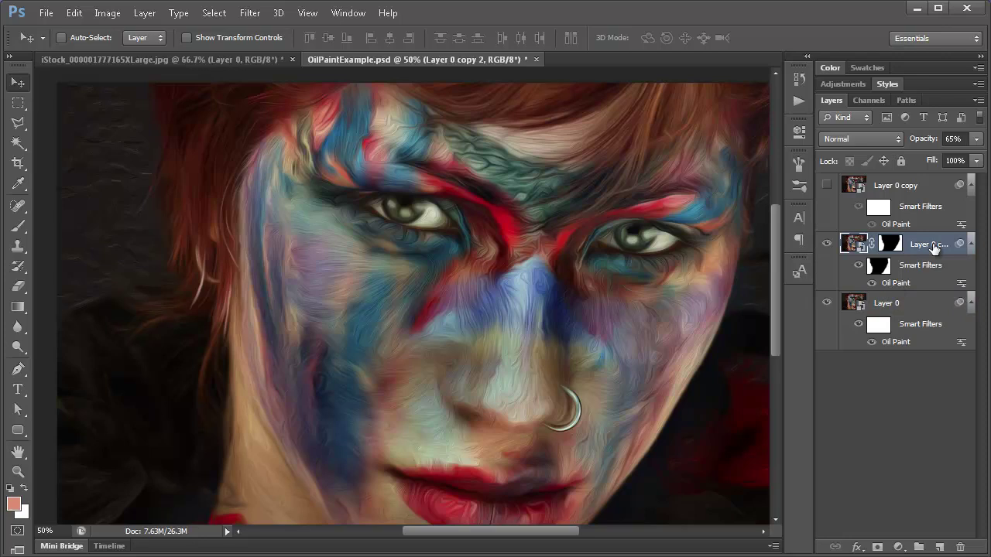
double_click(896, 284)
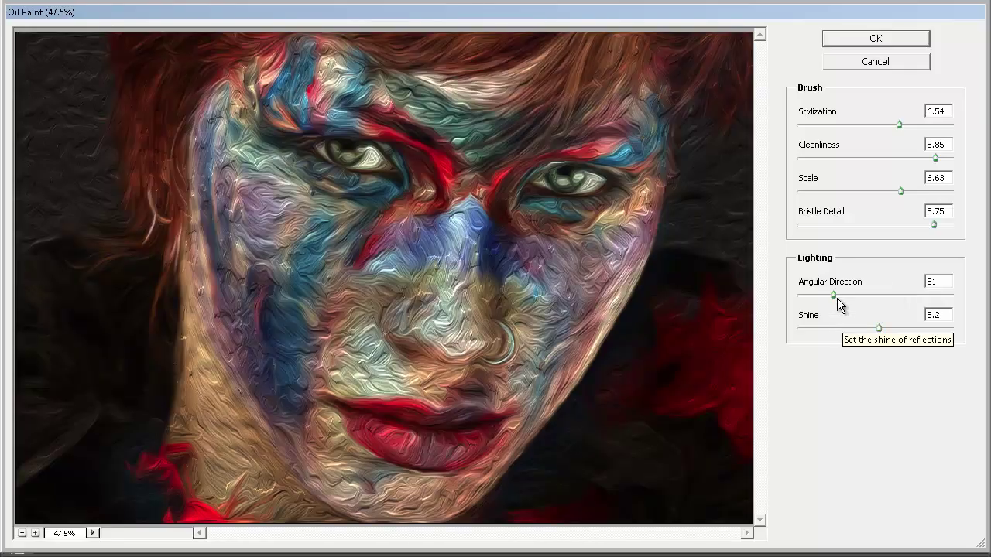
left_click(889, 63)
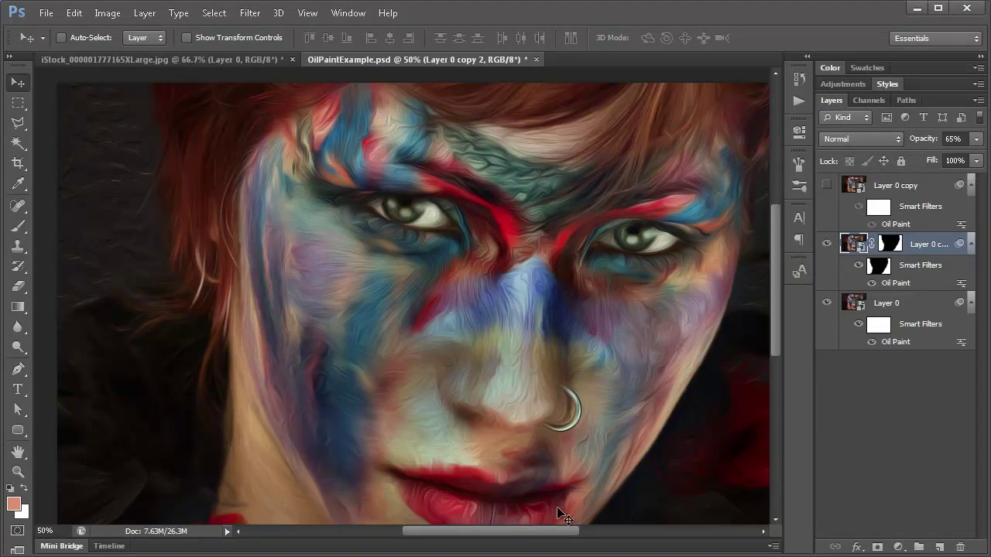
left_click_drag(542, 534, 608, 529)
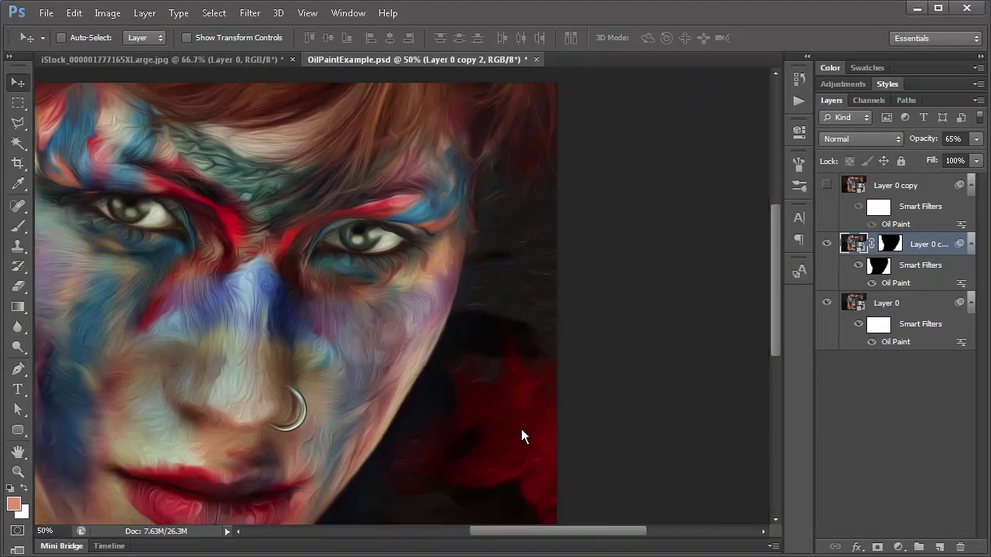
left_click_drag(776, 341, 775, 365)
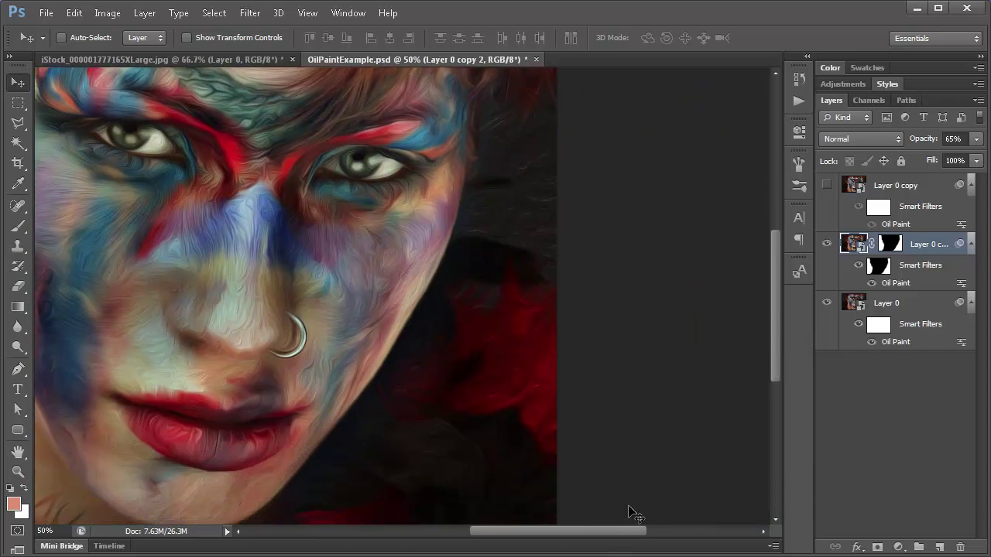
left_click_drag(630, 531, 369, 482)
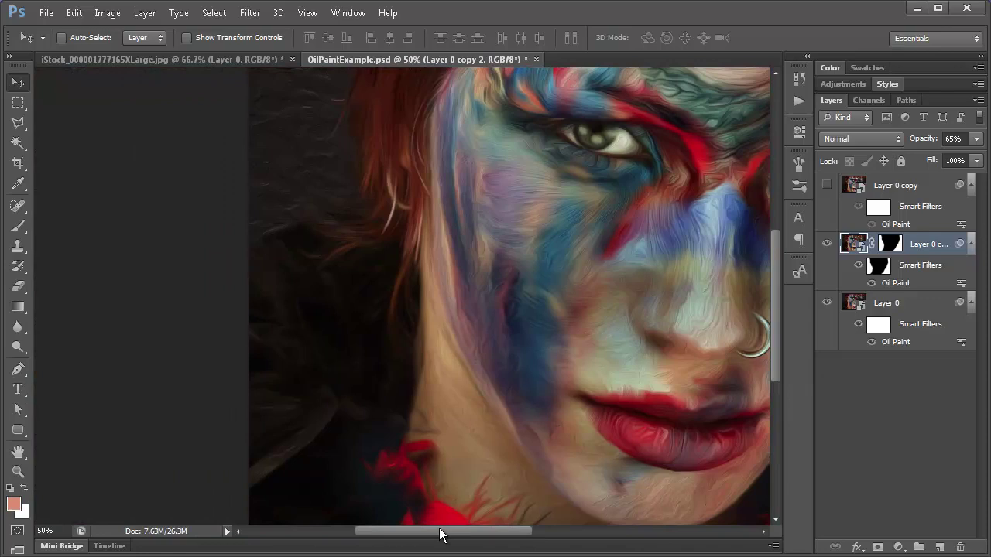
left_click_drag(439, 534, 517, 534)
left_click_drag(776, 359, 687, 340)
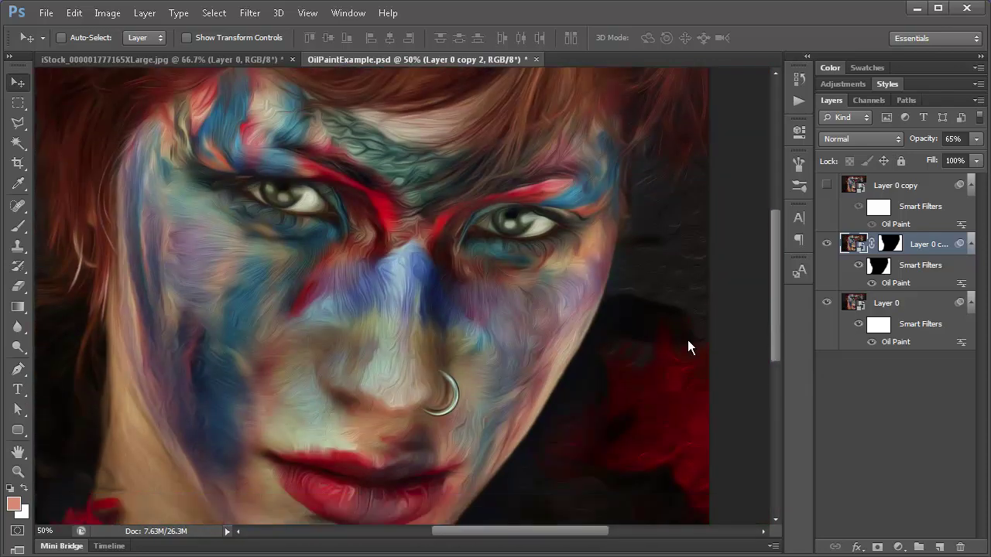
Step: Show the top Layer 0 copy (Soft Light, 59%) and inspect the result from 100% down to 50%
left_click(826, 186)
left_click(891, 186)
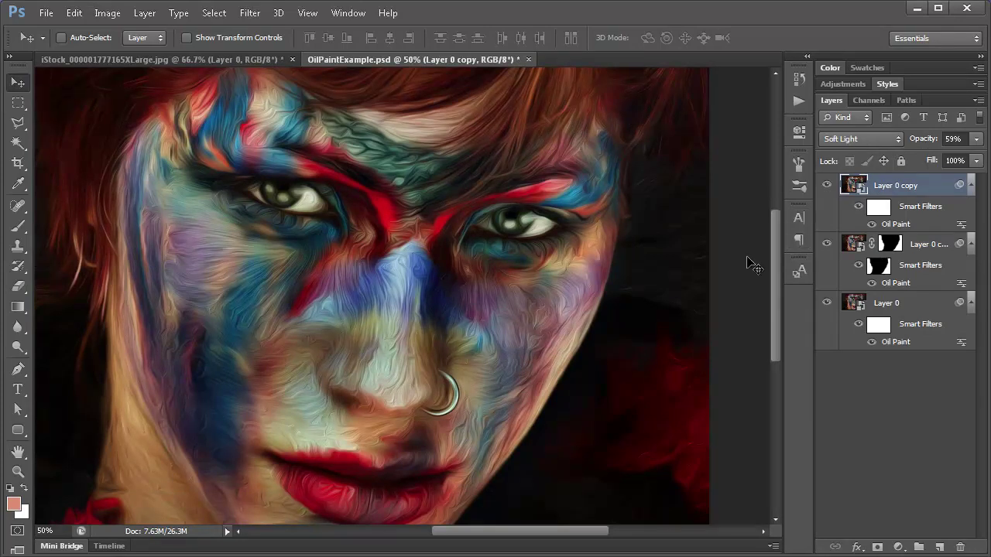
key("ctrl+minus")
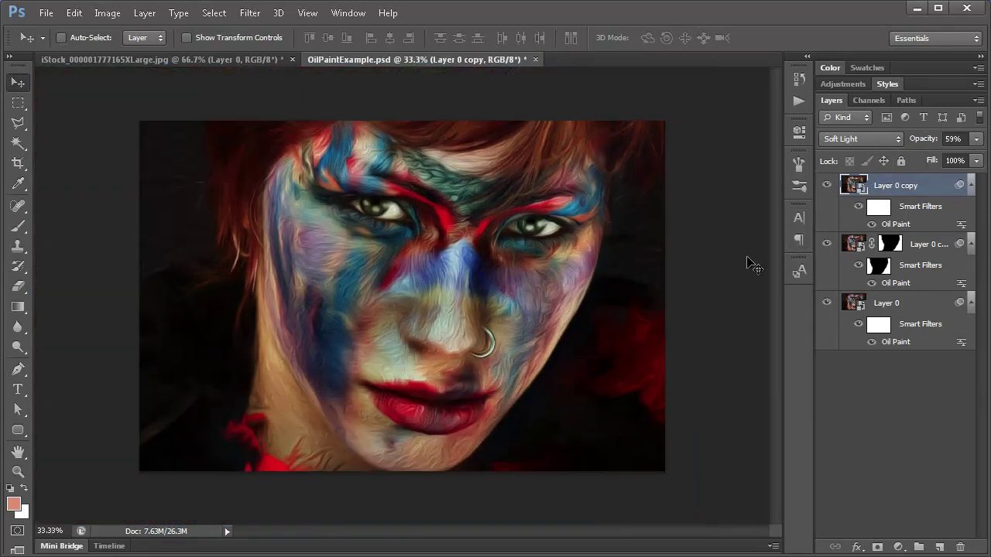
key("ctrl+plus")
key("ctrl+plus")
key("ctrl+plus")
left_click_drag(627, 203, 476, 346)
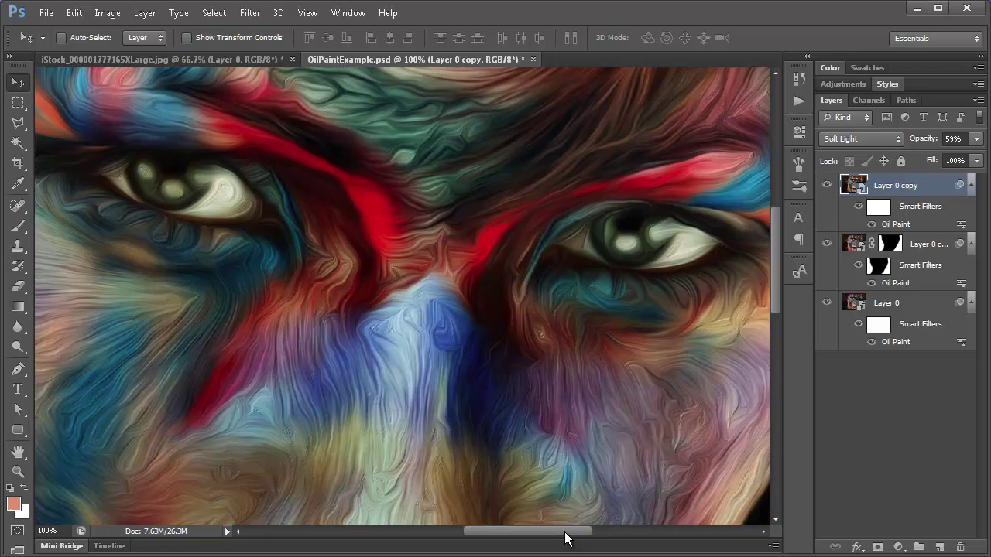
mouse_move(564, 533)
left_mouse_down()
mouse_move(583, 534)
mouse_move(568, 532)
left_mouse_up()
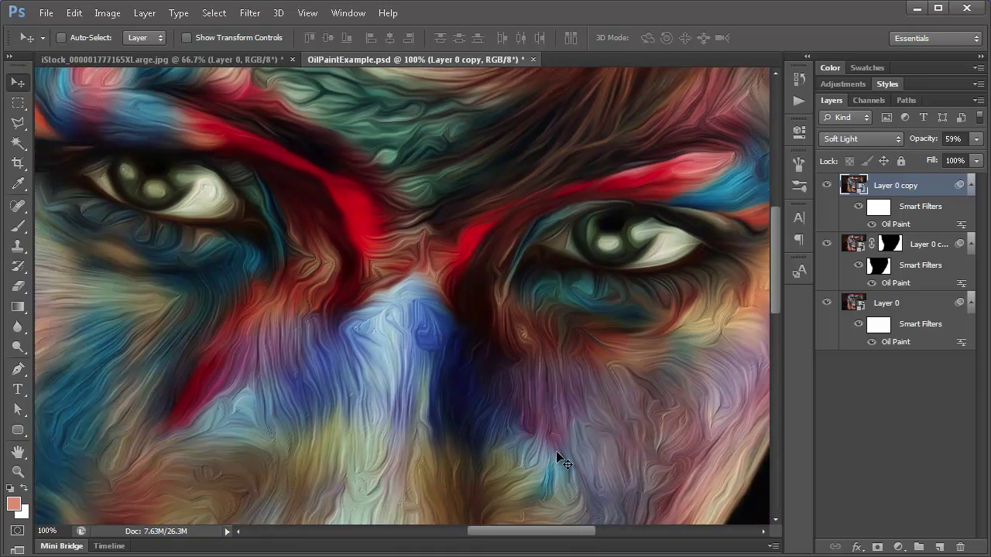
key("ctrl+minus")
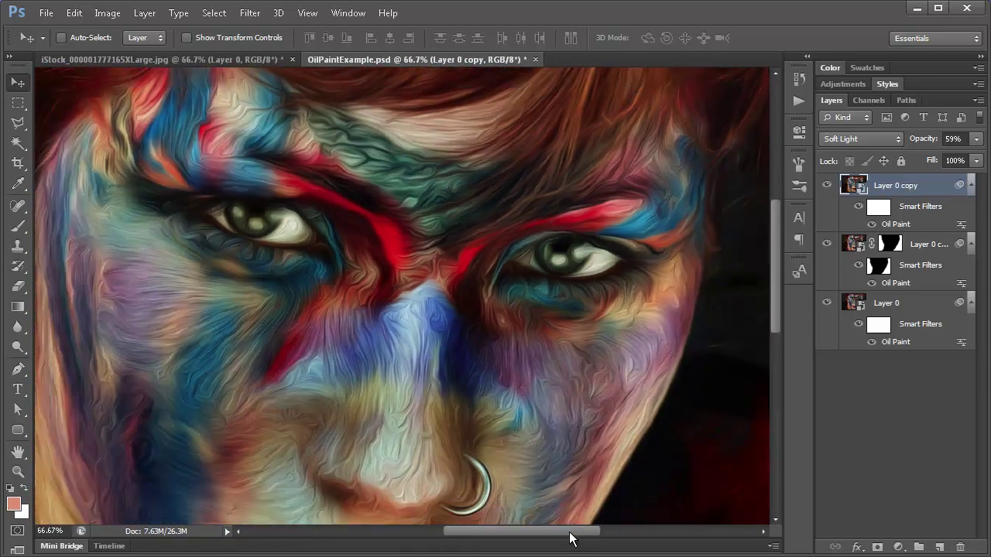
left_click_drag(570, 532, 558, 534)
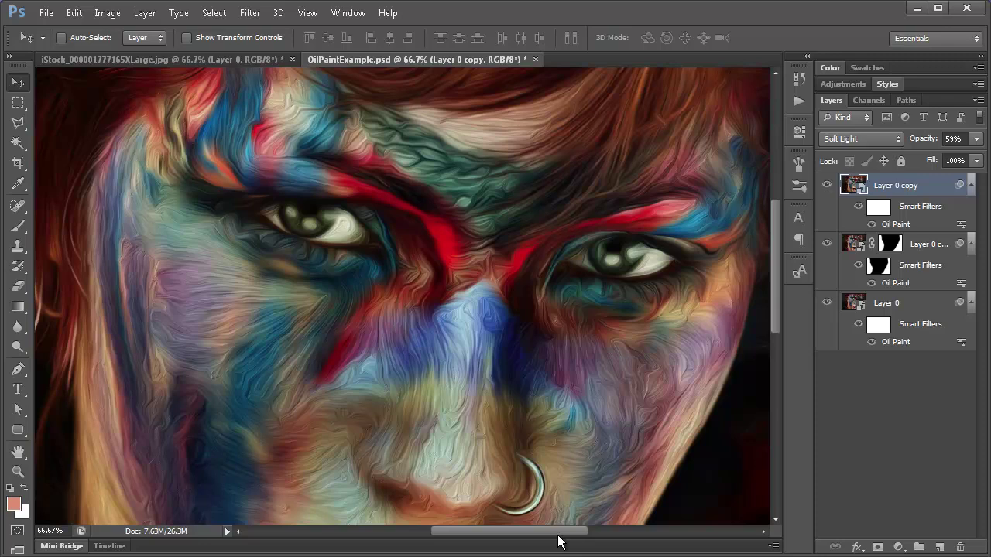
key("ctrl+minus")
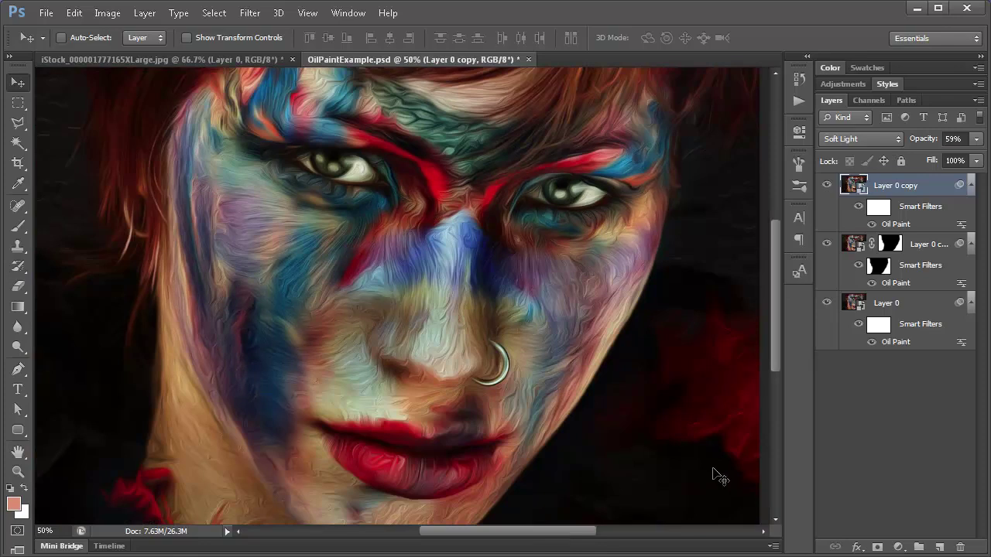